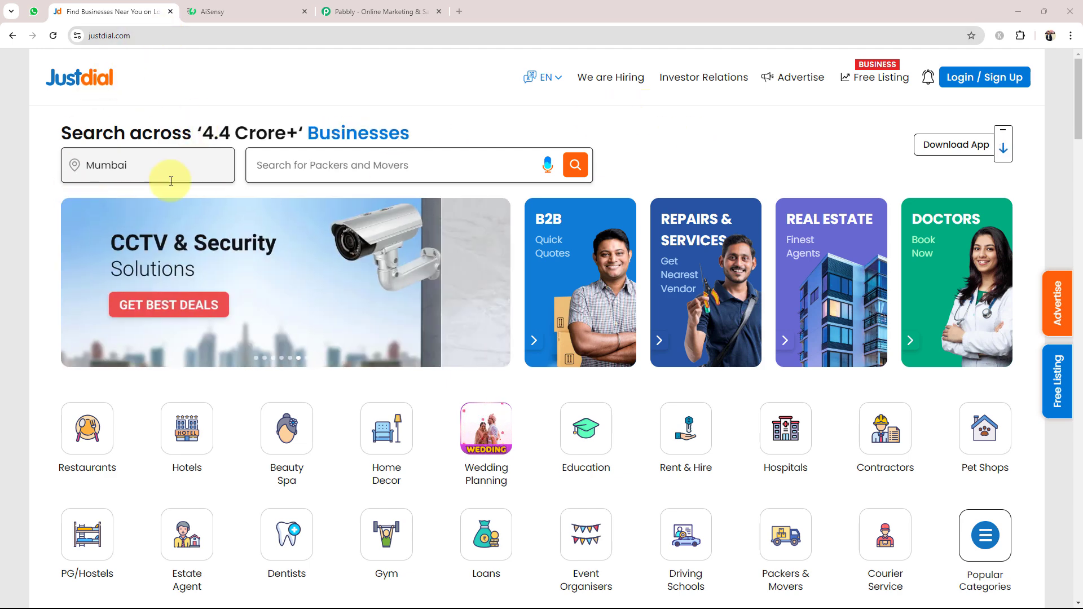
Switch to the Pabbly website, sign in to the account and open Pabbly Connect.
left_click(210, 11)
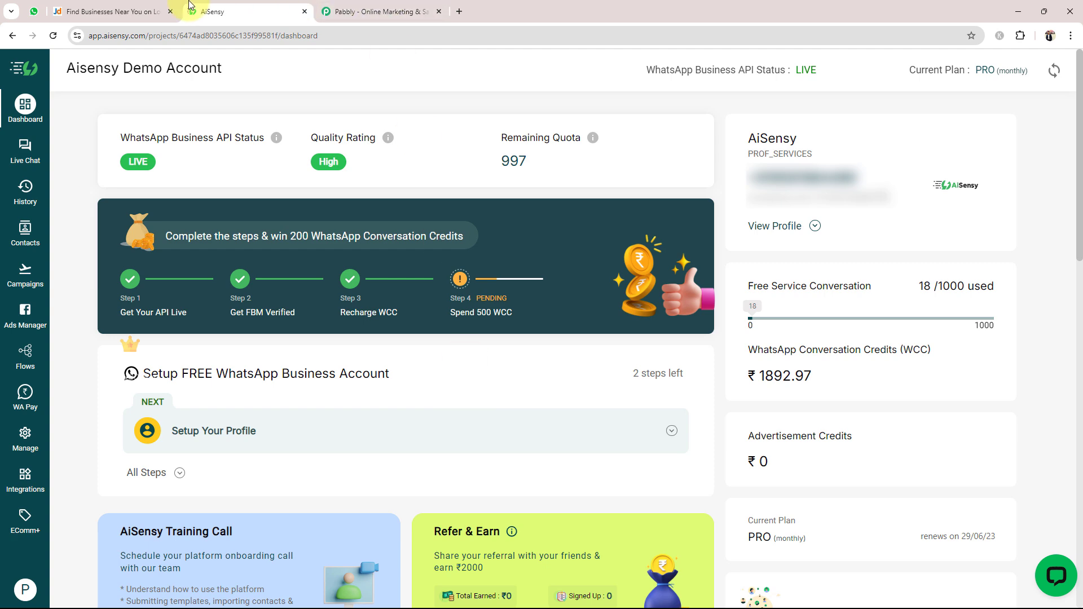
left_click(104, 11)
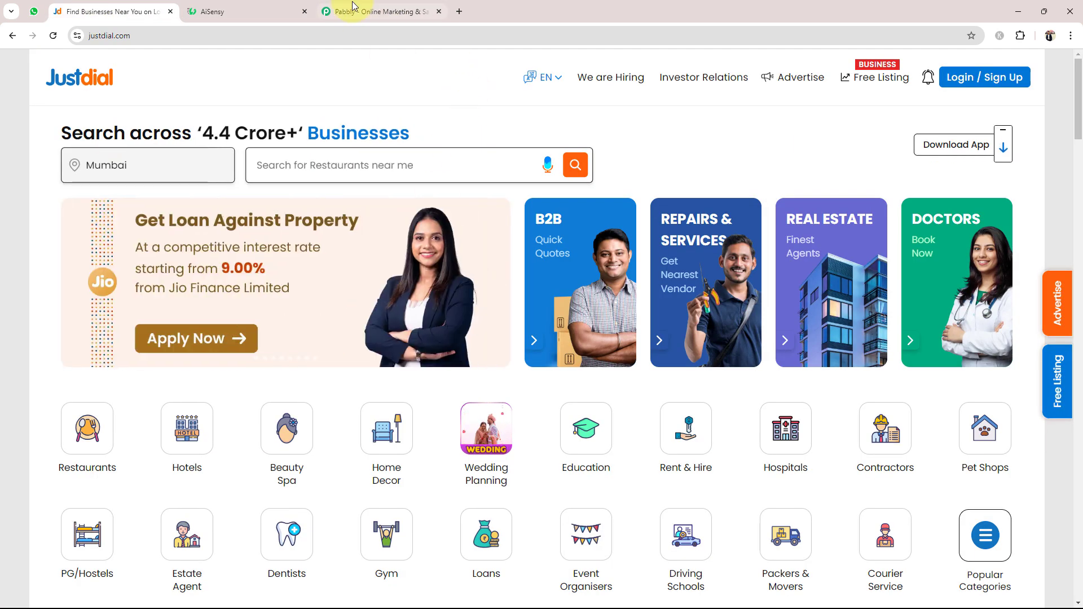
left_click(346, 11)
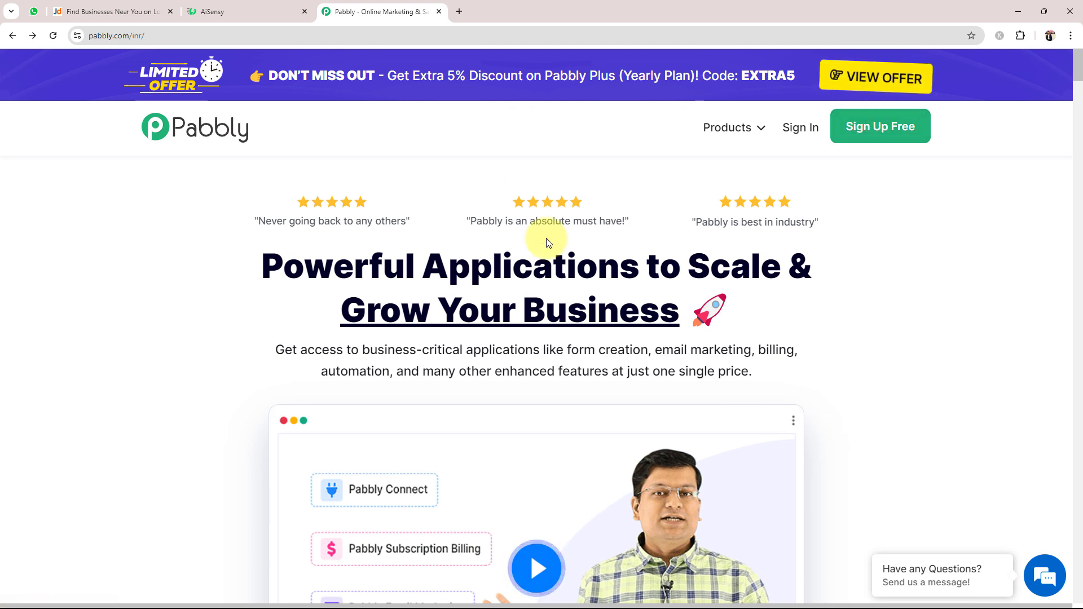
left_click(798, 128)
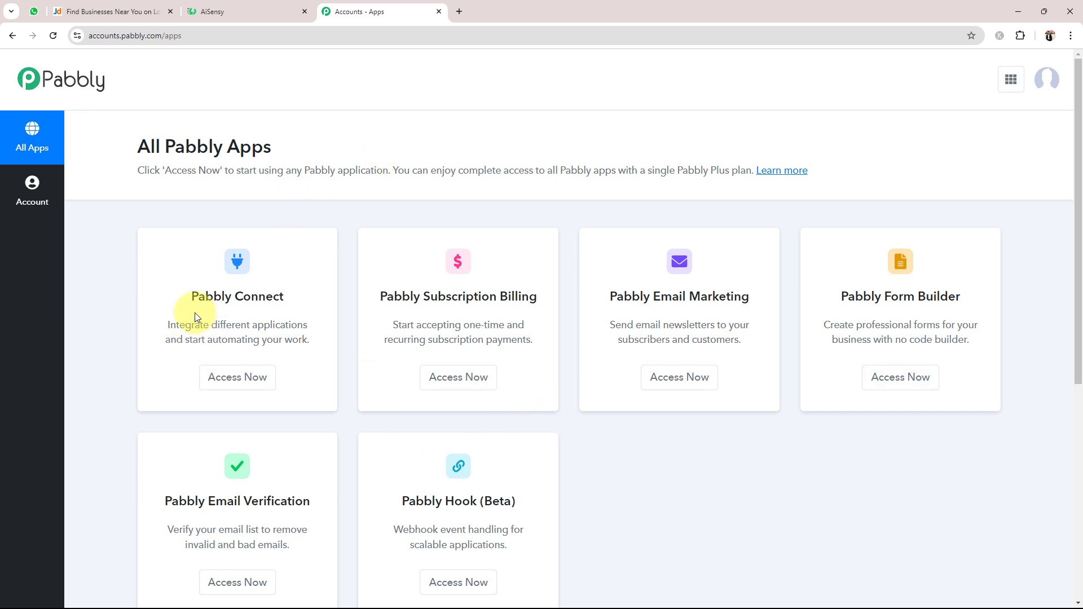
left_click(244, 379)
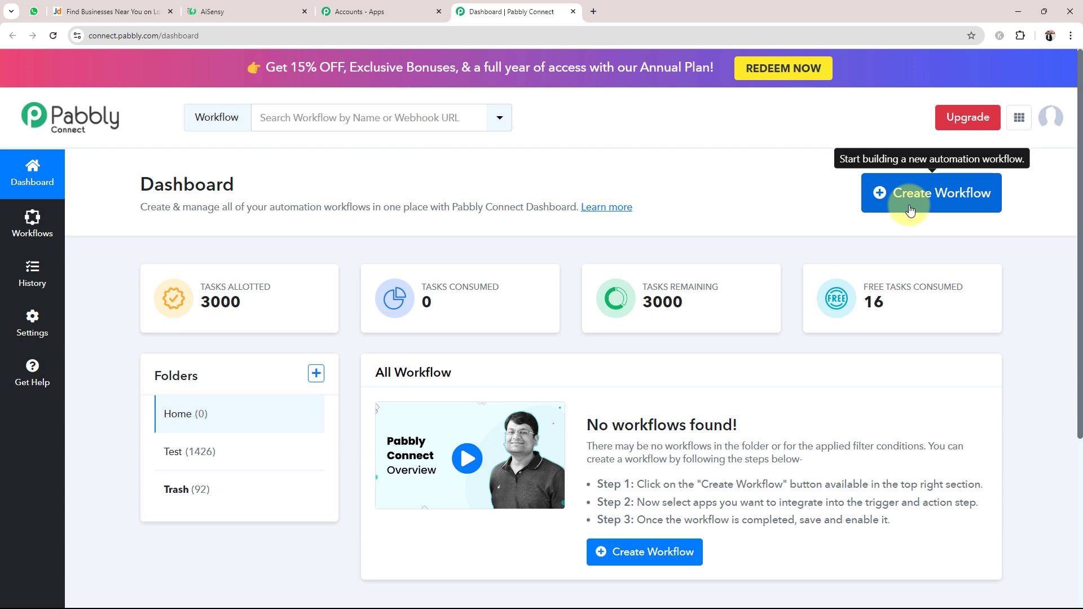
Create a workflow named "Send Automated WhatsApp Message to Justdial Leads" in the Home folder.
left_click(992, 202)
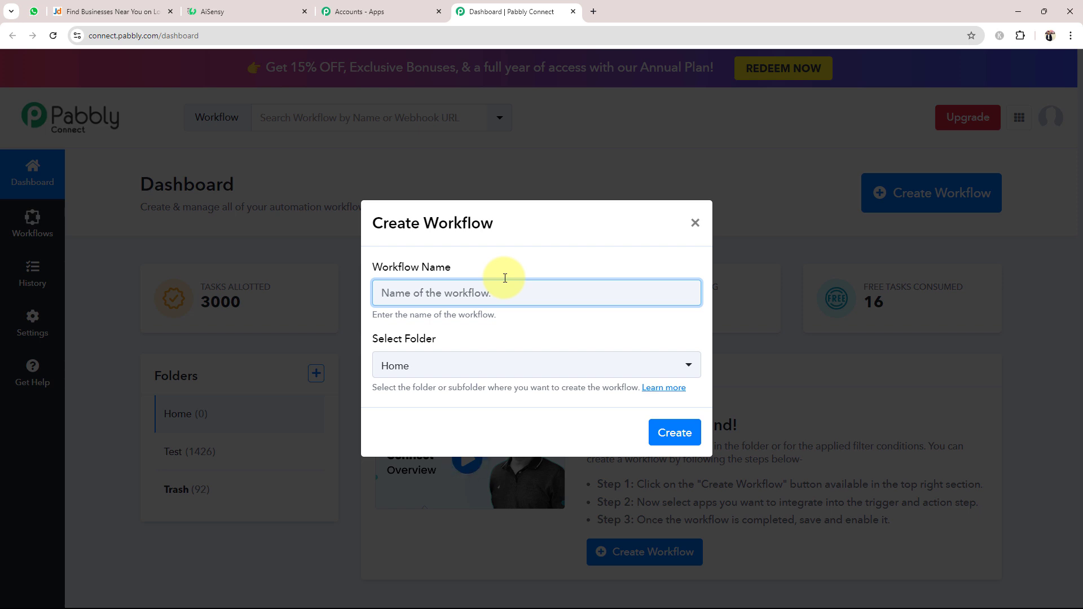
type("Send Automated WhatsApp Message to Justdial Leads")
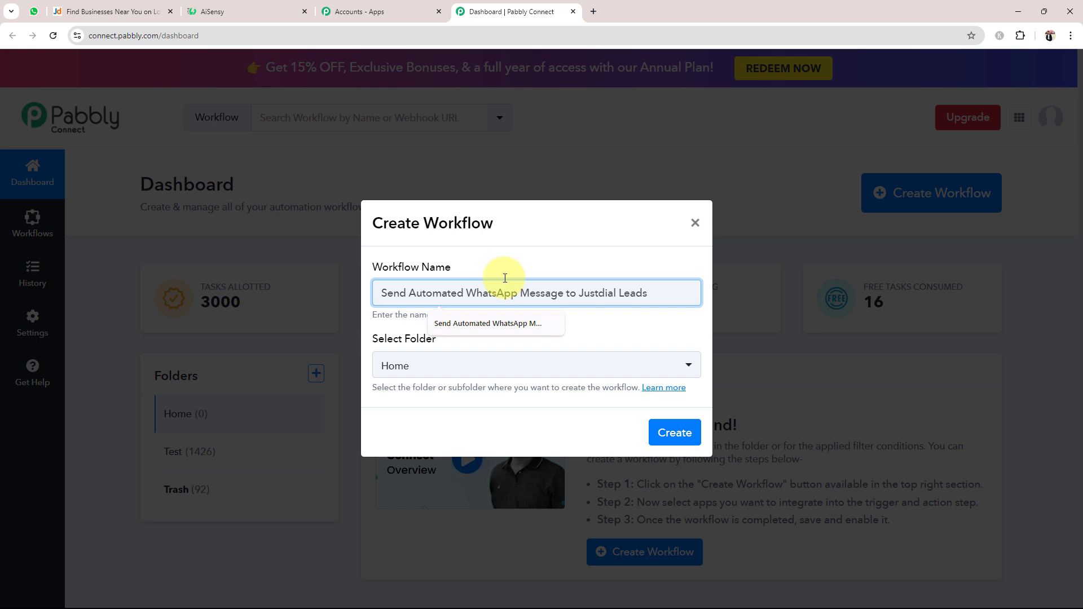
left_click(406, 374)
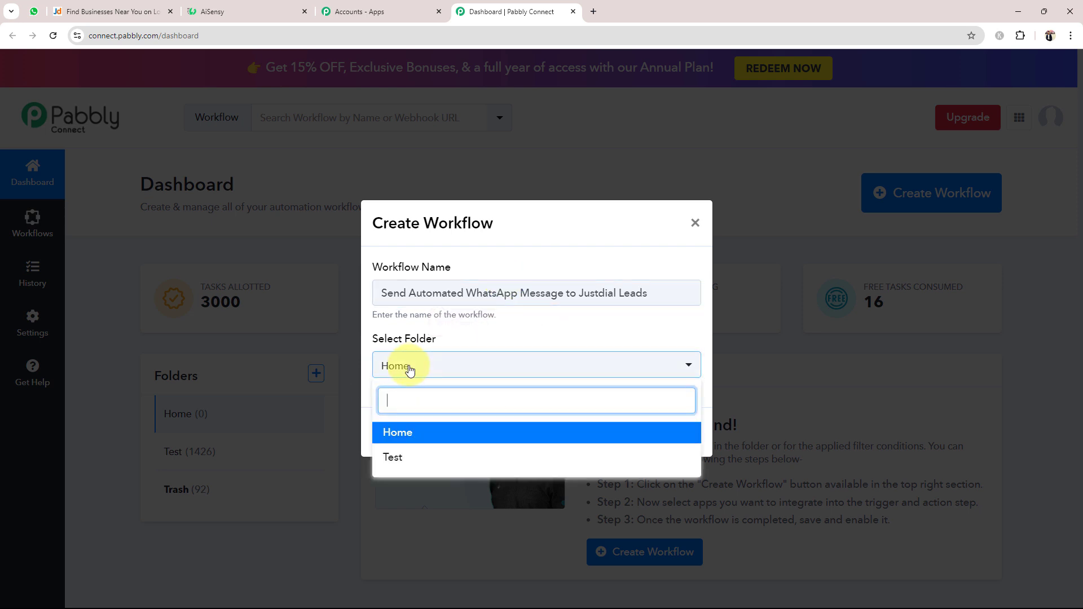
left_click(398, 433)
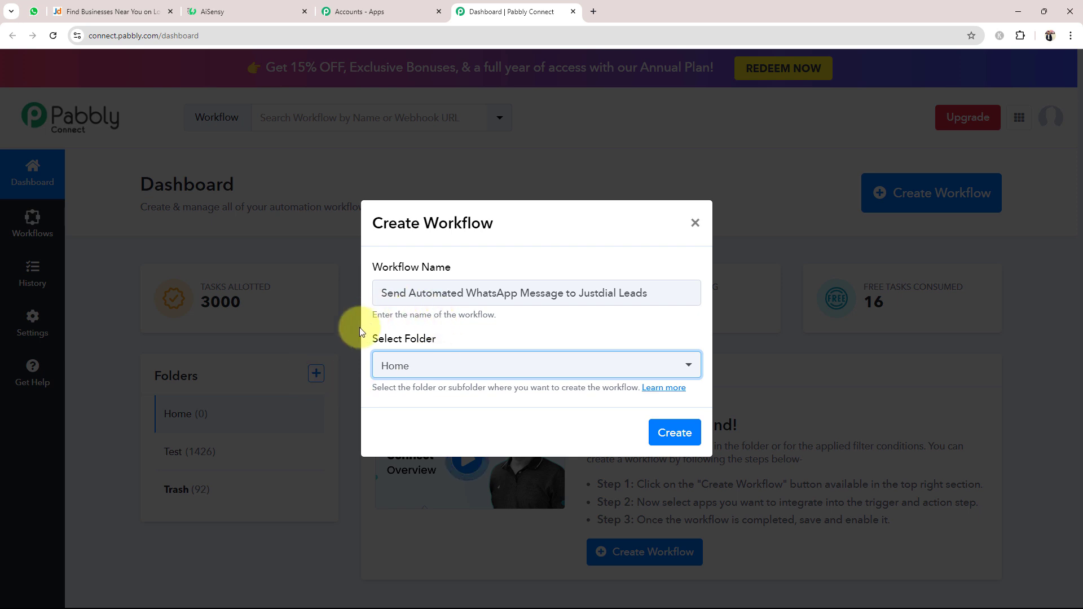
left_click(671, 433)
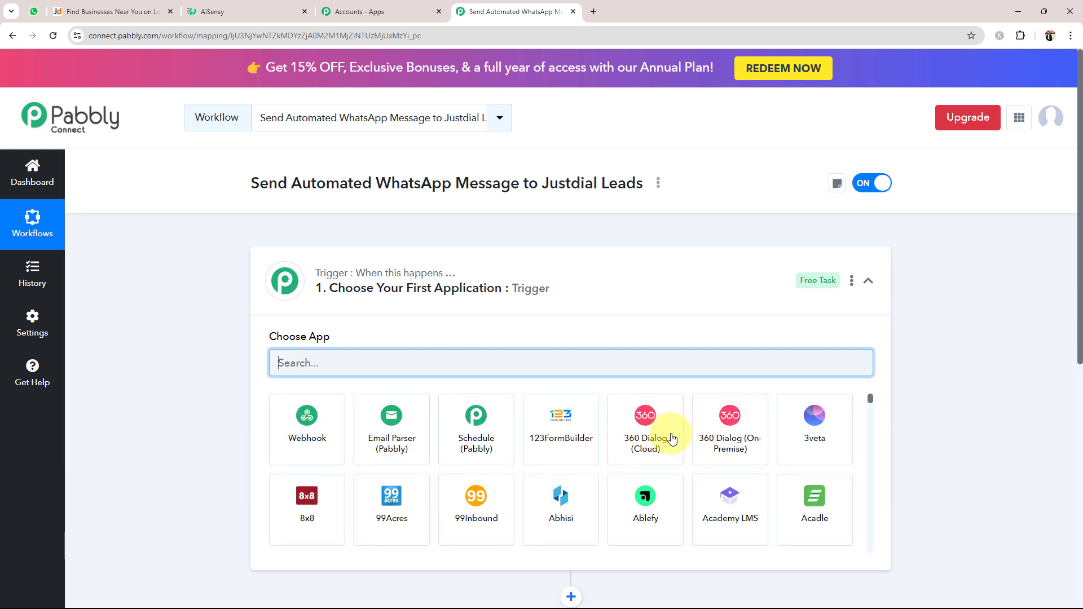
left_click(515, 296)
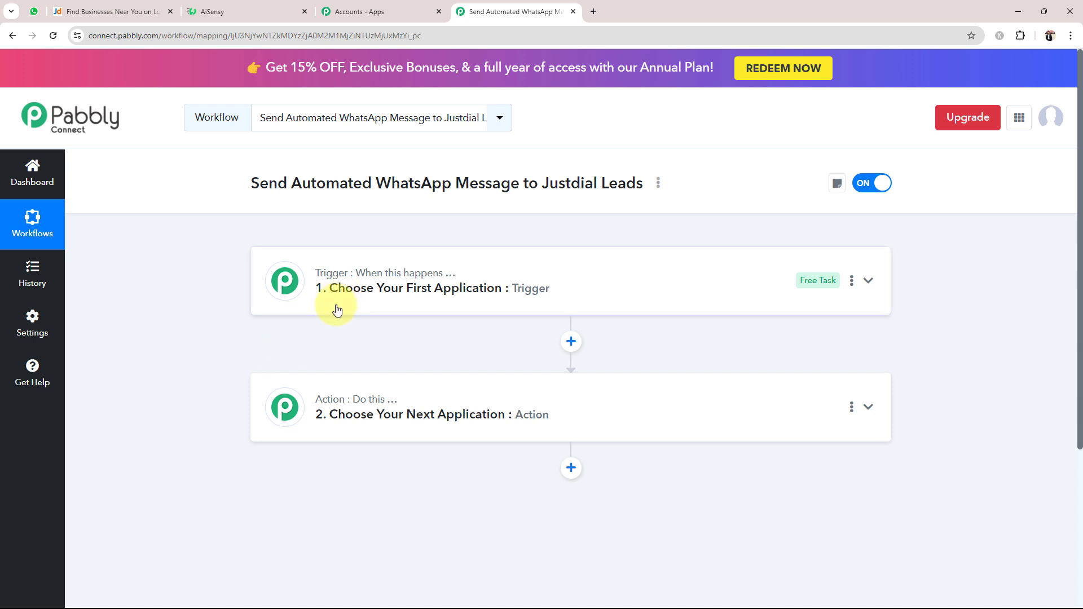
mouse_move(354, 274)
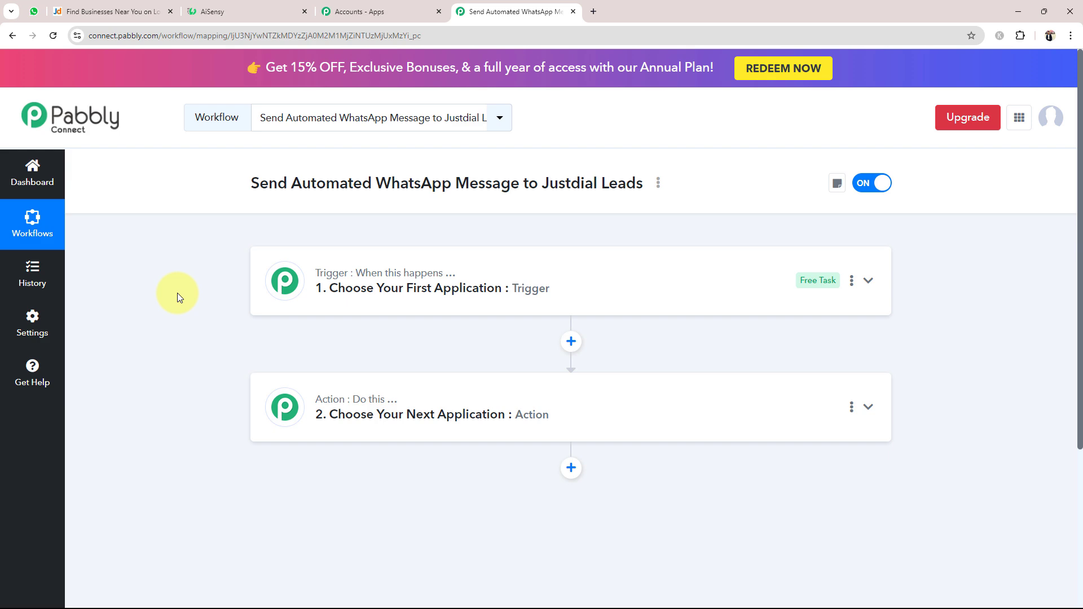
left_click(110, 11)
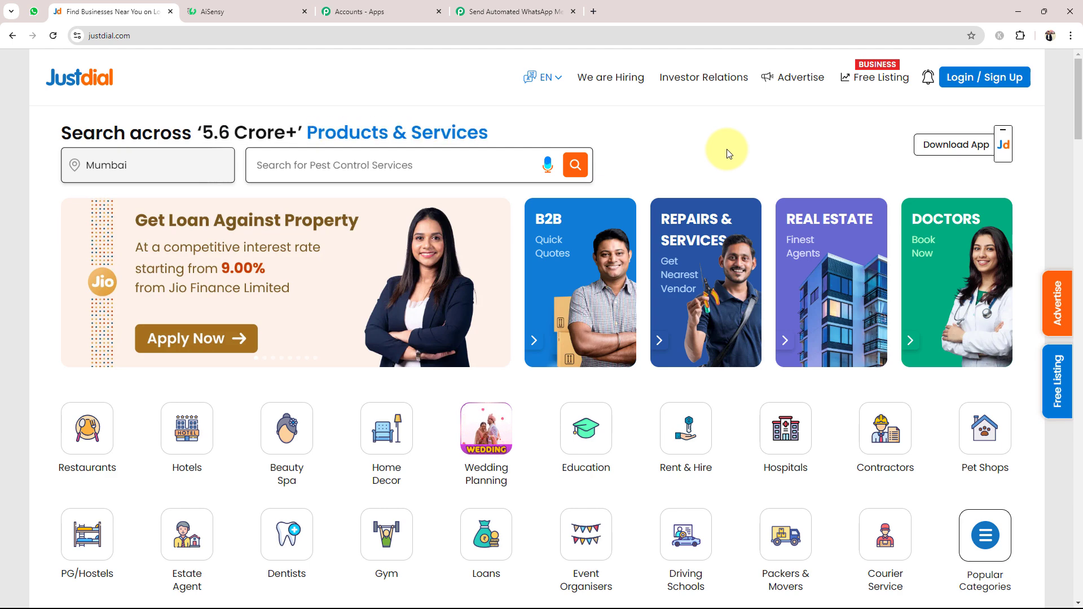
left_click(220, 7)
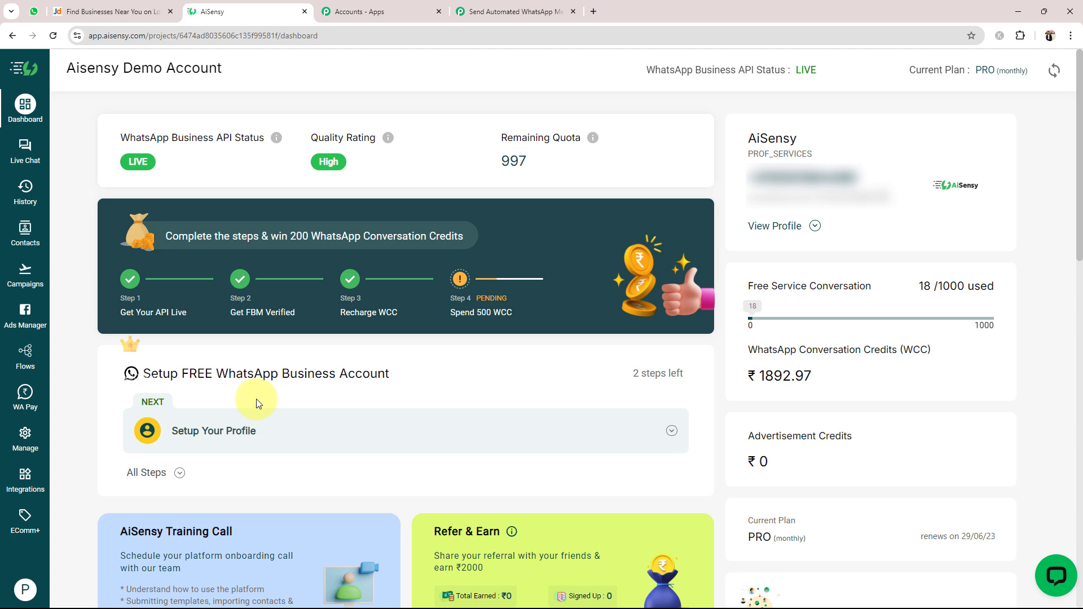
left_click(516, 11)
Set the workflow's trigger to the Justdial app with the New Leads event.
left_click(331, 298)
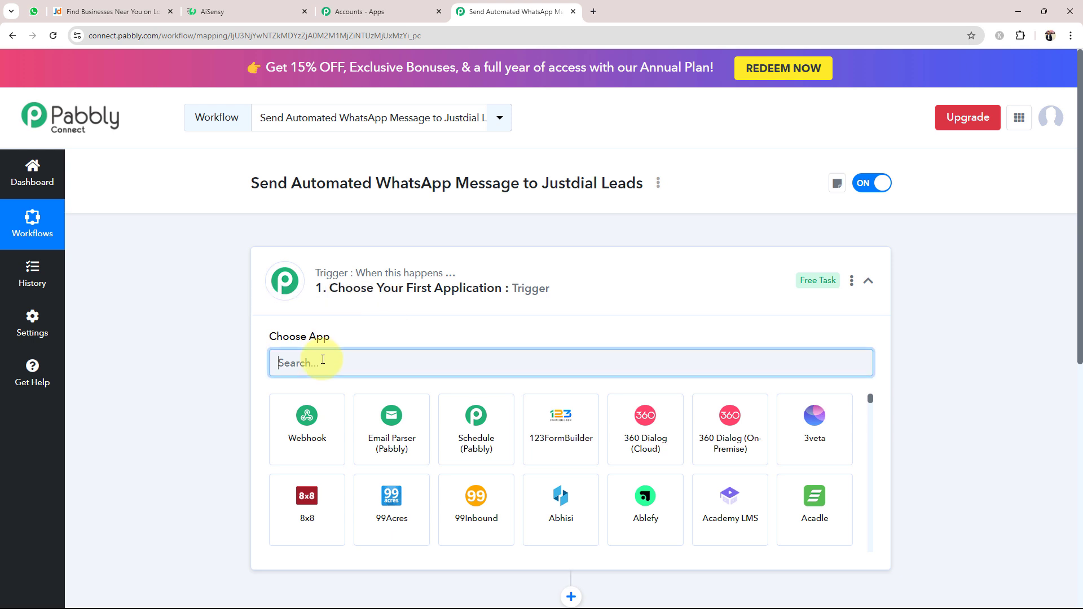
type("Ju")
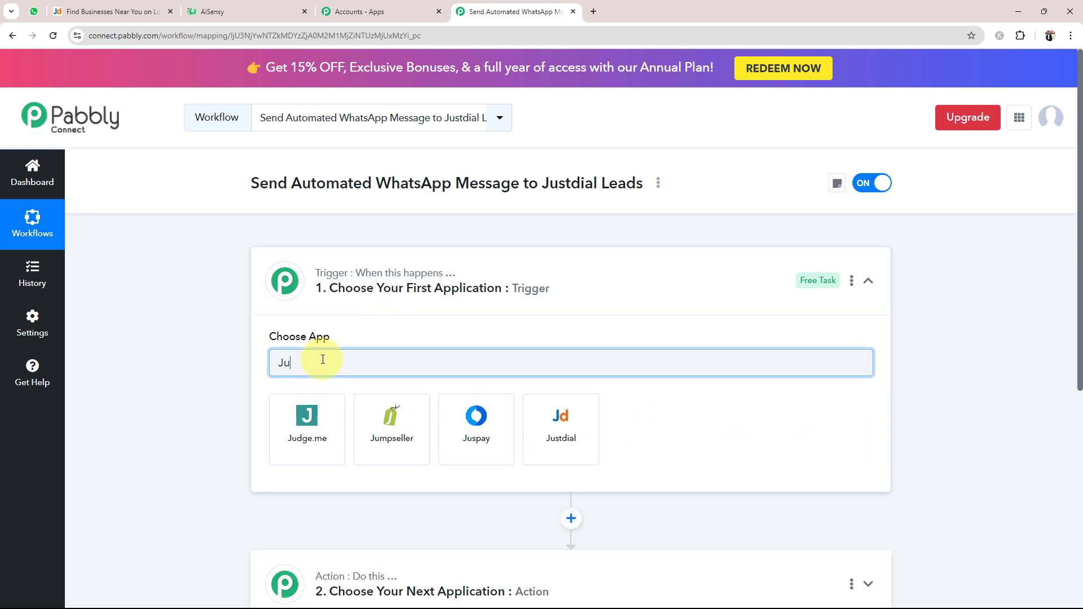
type("st")
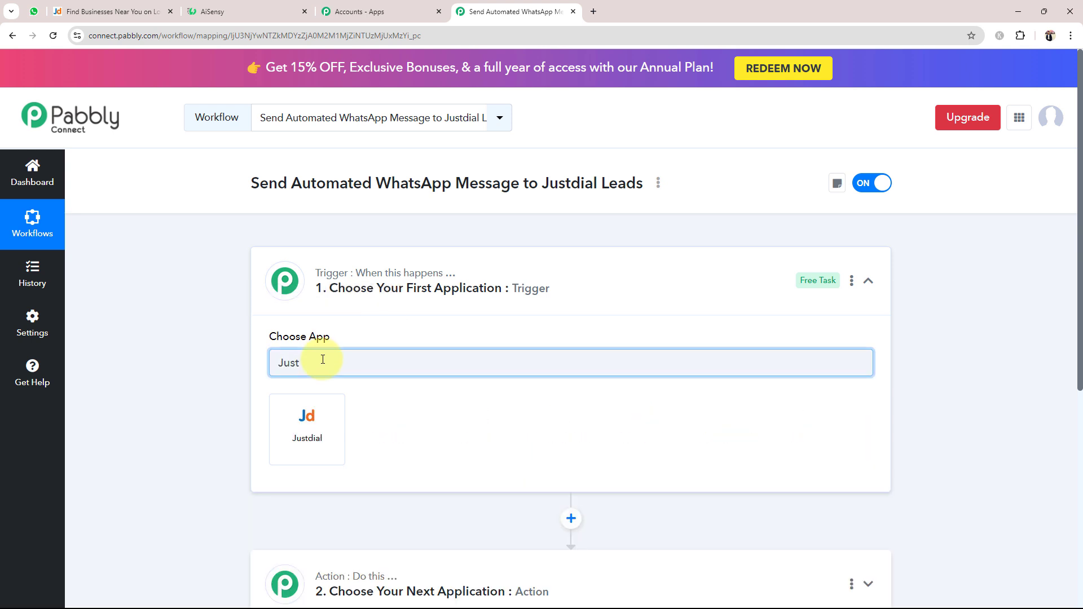
left_click(336, 438)
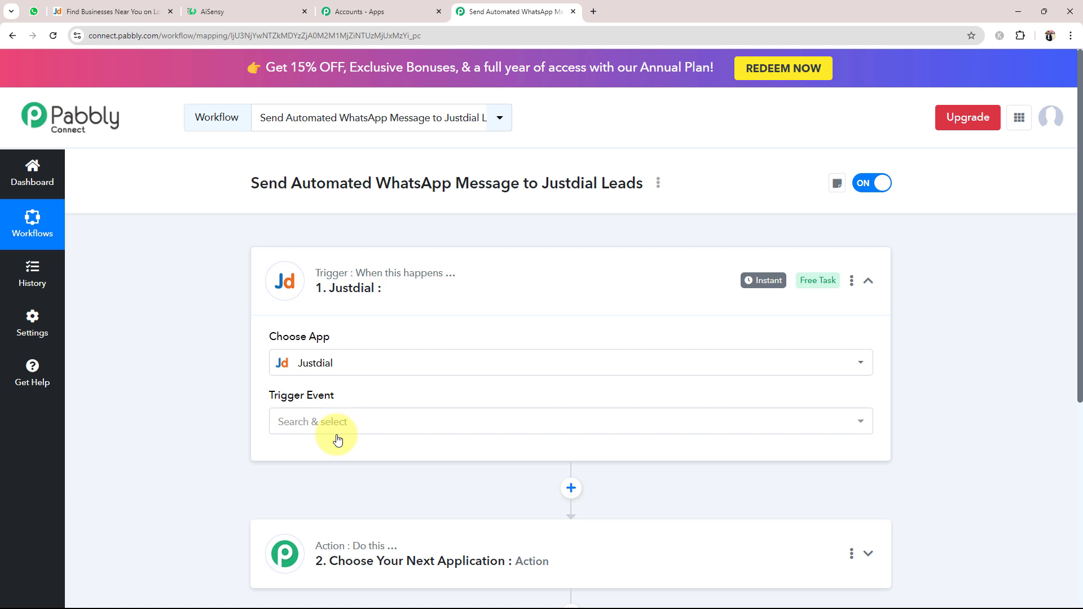
left_click(281, 421)
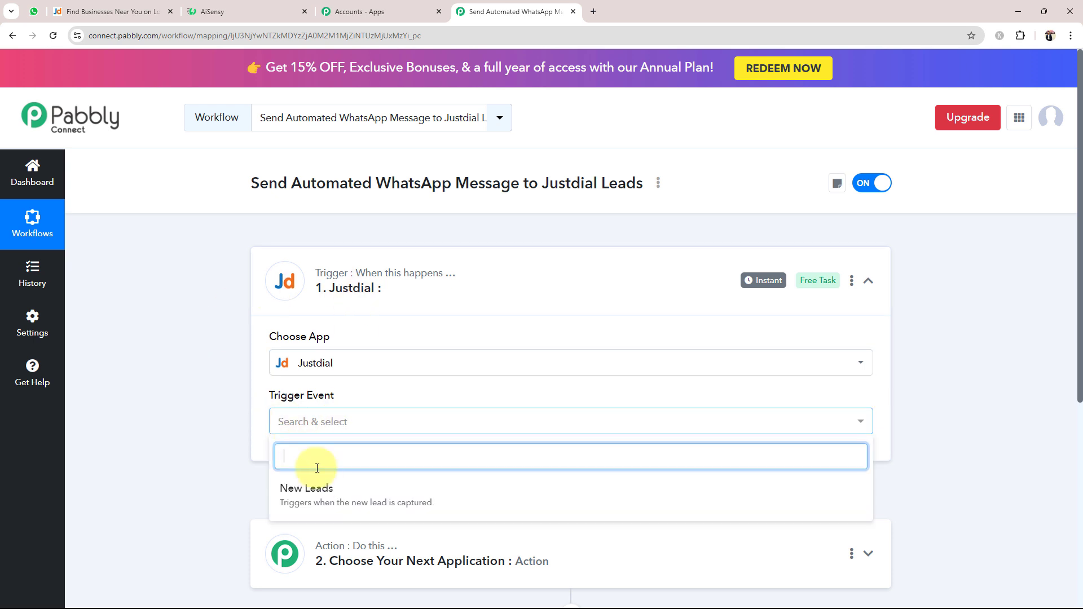
left_click(350, 489)
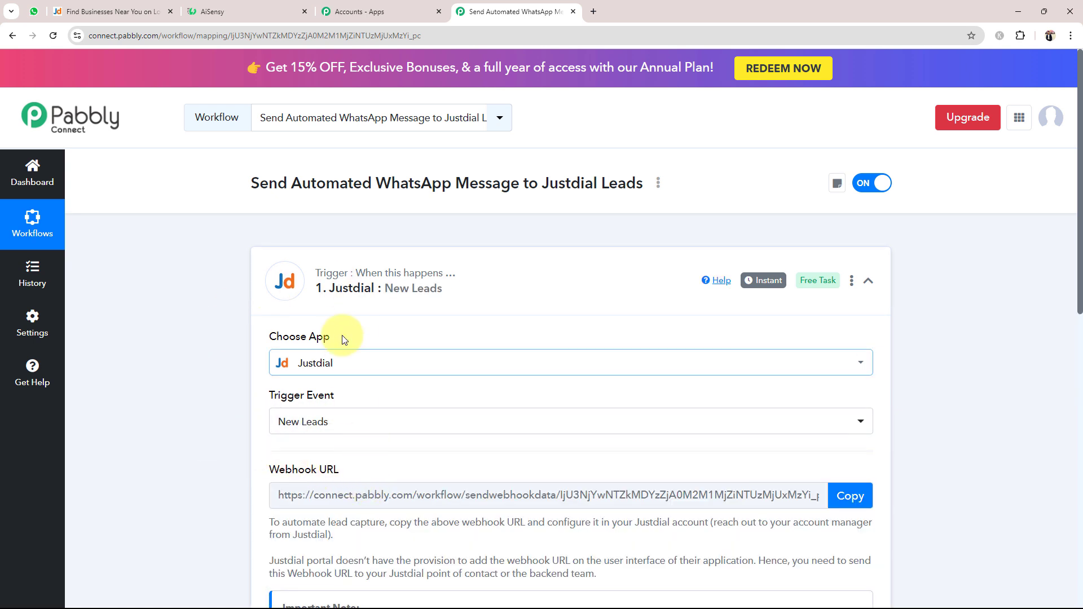
left_click(511, 288)
Set the workflow's action to WhatsApp by AiSensy with the Send Template Message event.
left_click(378, 396)
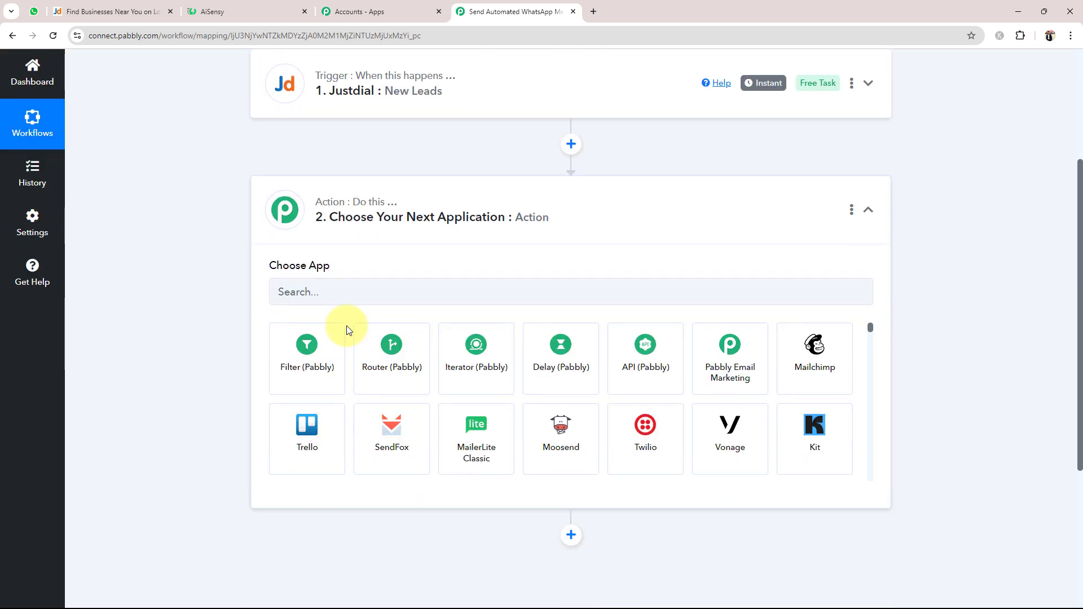
left_click(331, 293)
type("Aise")
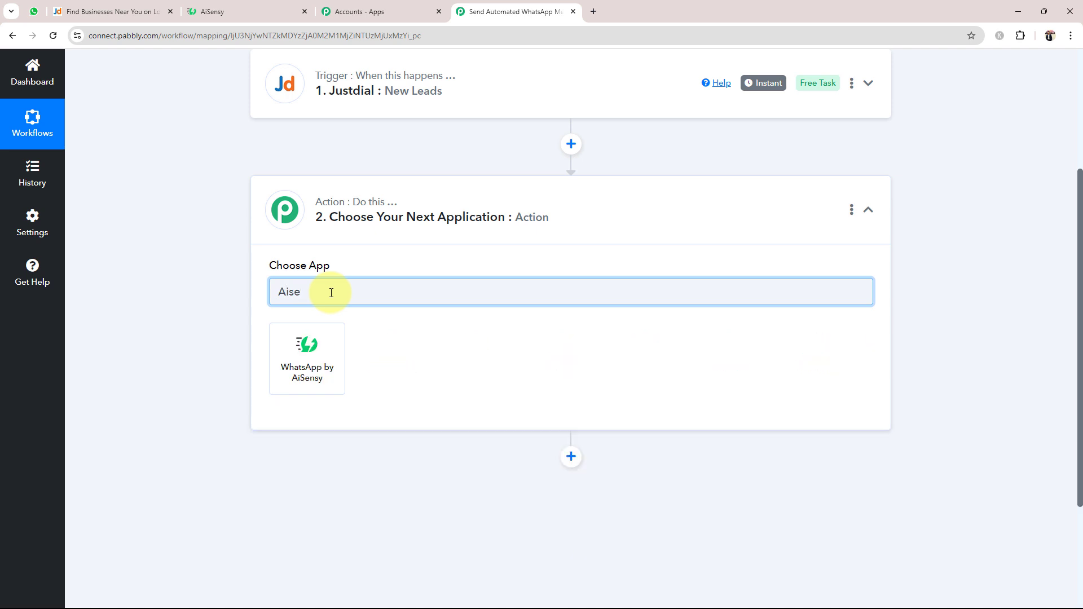
left_click(303, 345)
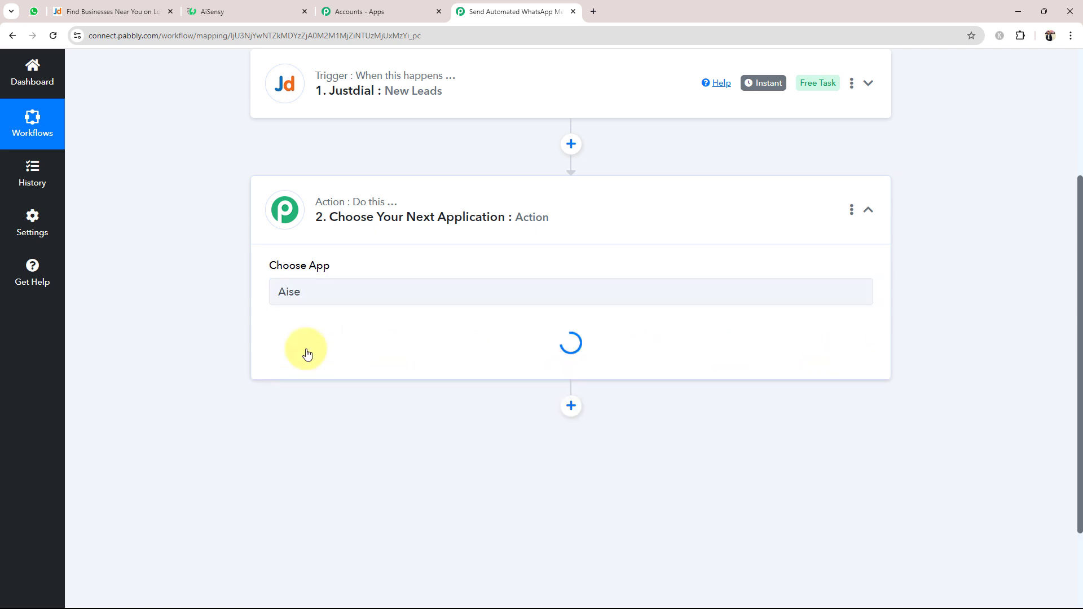
left_click(307, 354)
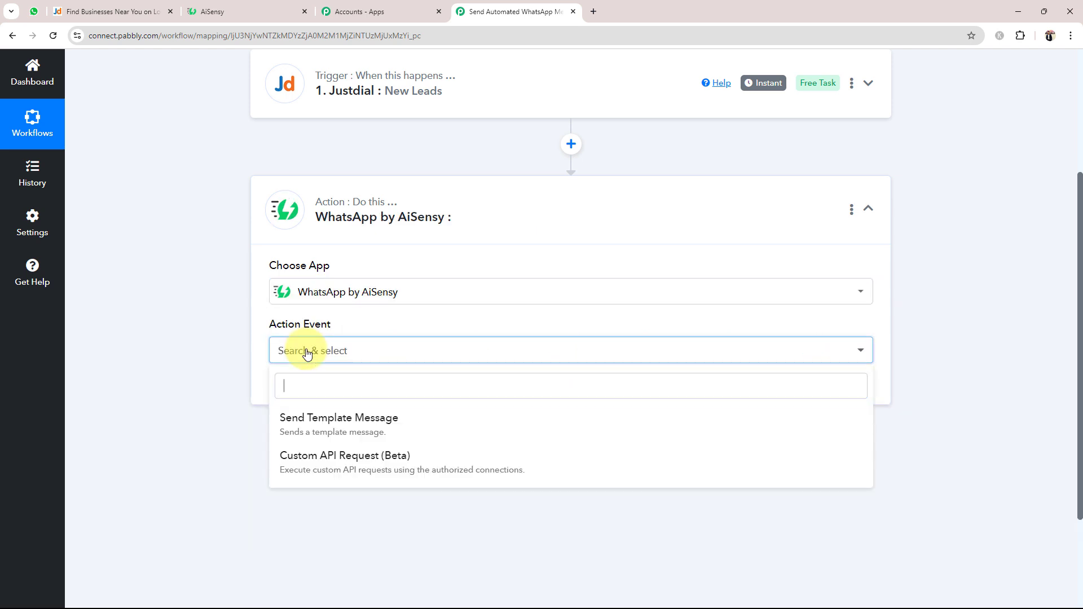
left_click(296, 416)
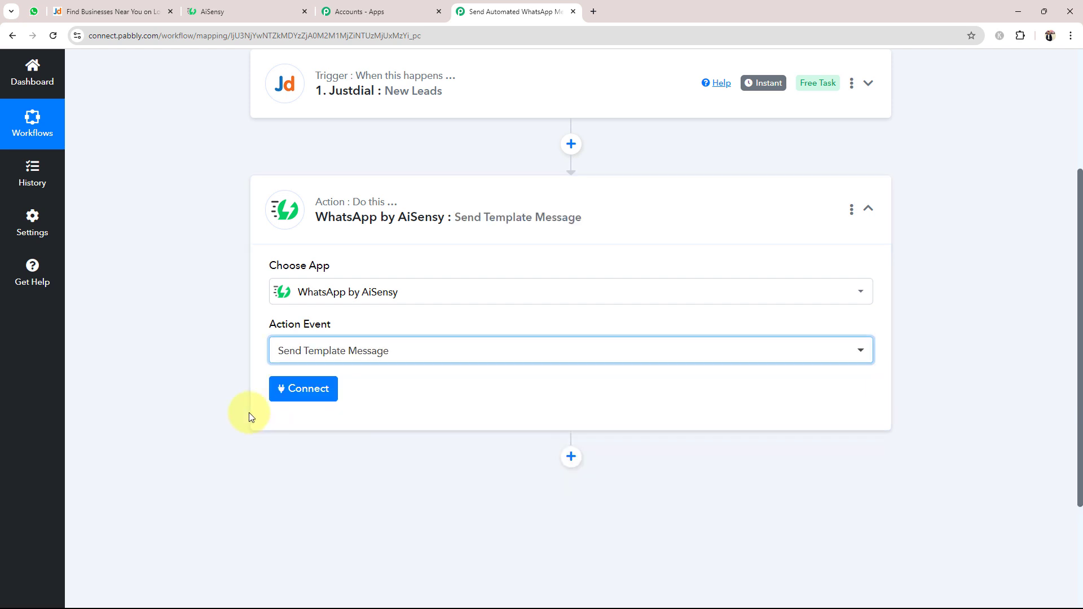
left_click(476, 218)
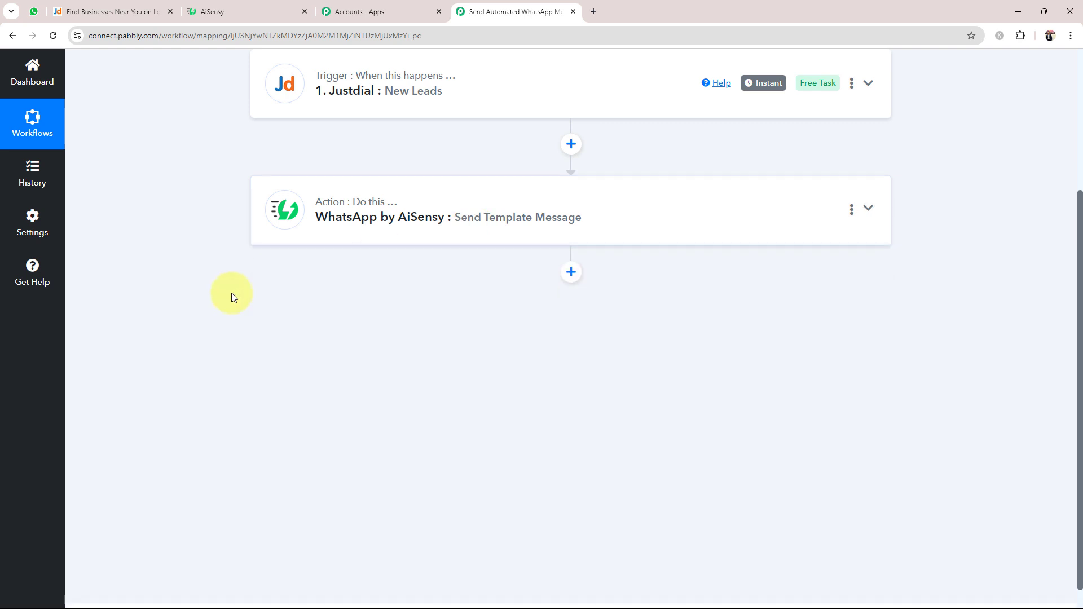
Reopen the Justdial trigger, copy its webhook URL and start capturing the webhook response.
scroll(181, 384, "up", 3)
scroll(169, 388, "up", 1)
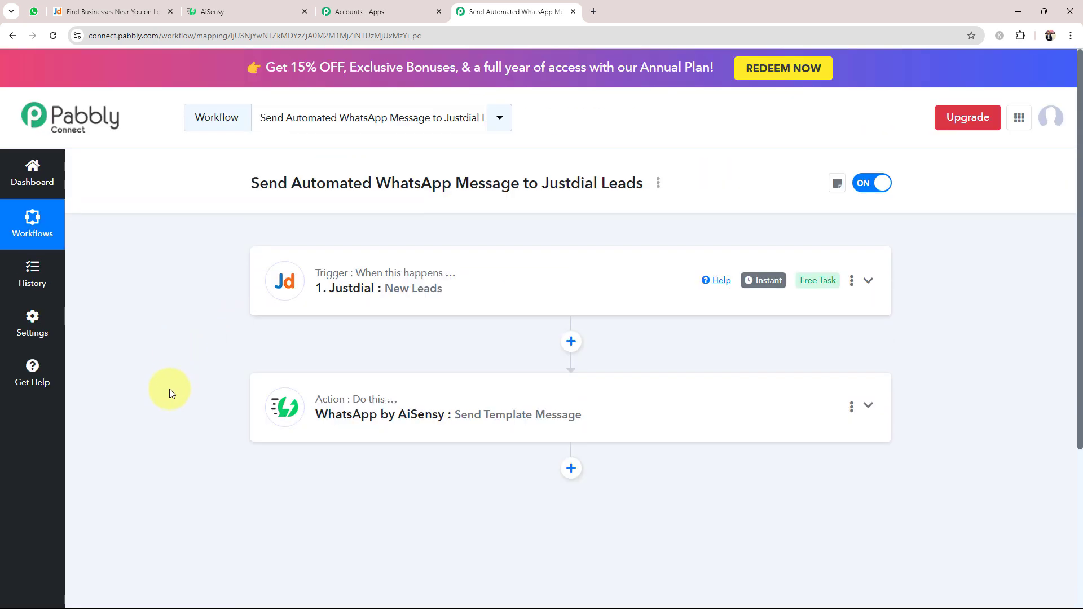
left_click(395, 290)
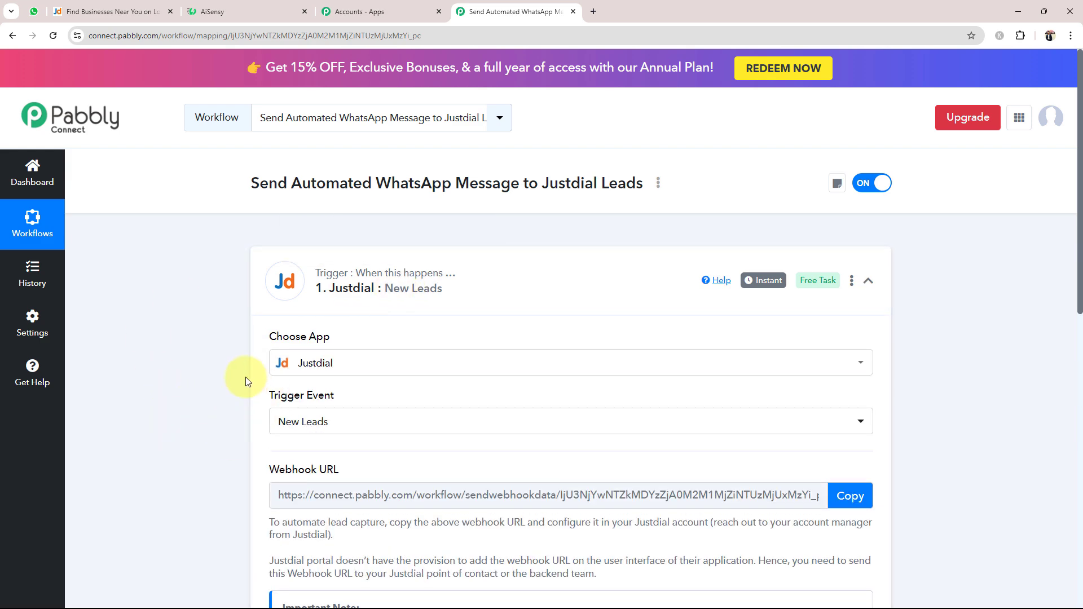
scroll(246, 382, "down", 3)
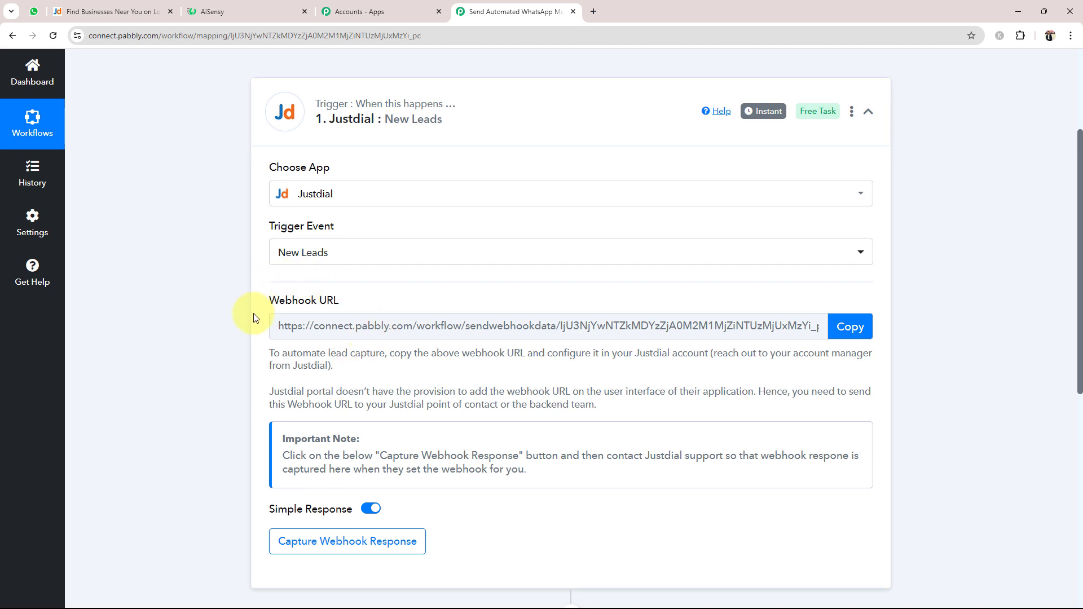
left_click_drag(261, 304, 353, 305)
left_click(189, 329)
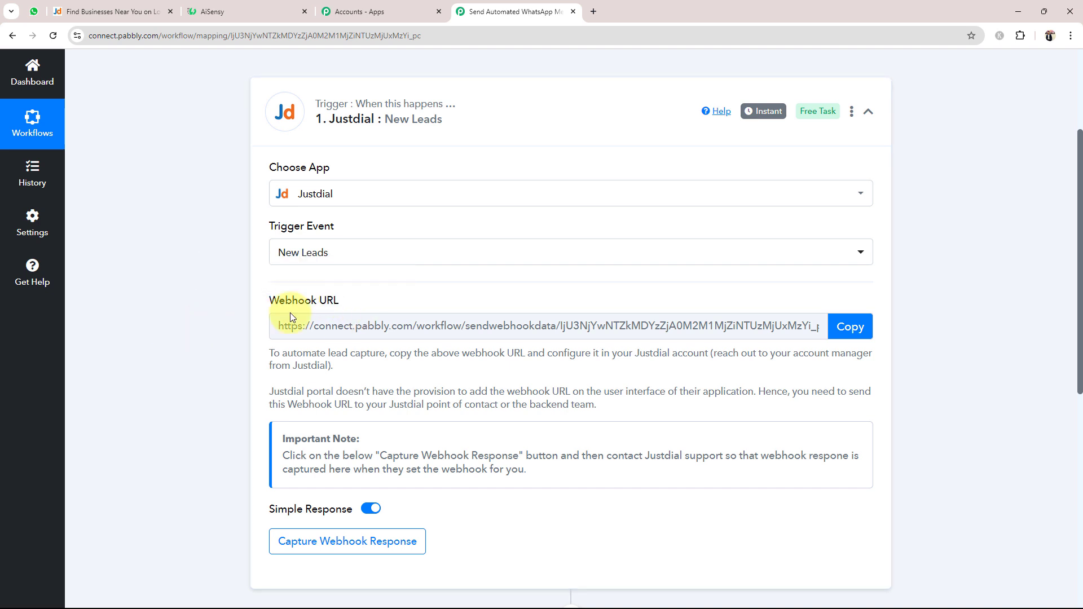
left_click(850, 326)
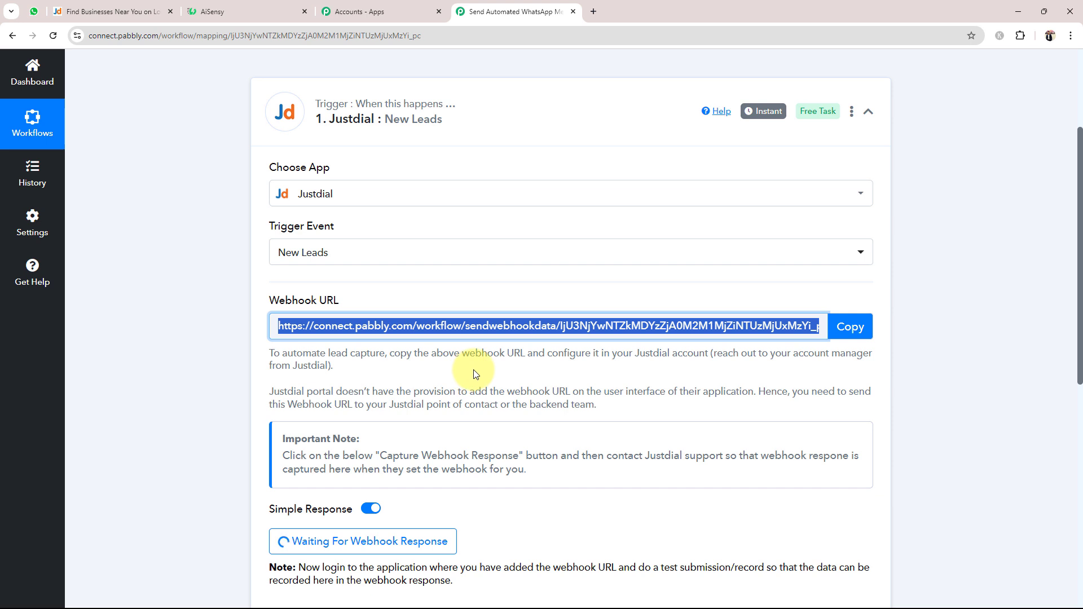
Review the trigger's instructions on giving the webhook URL to the Justdial account manager.
left_click_drag(793, 353, 887, 354)
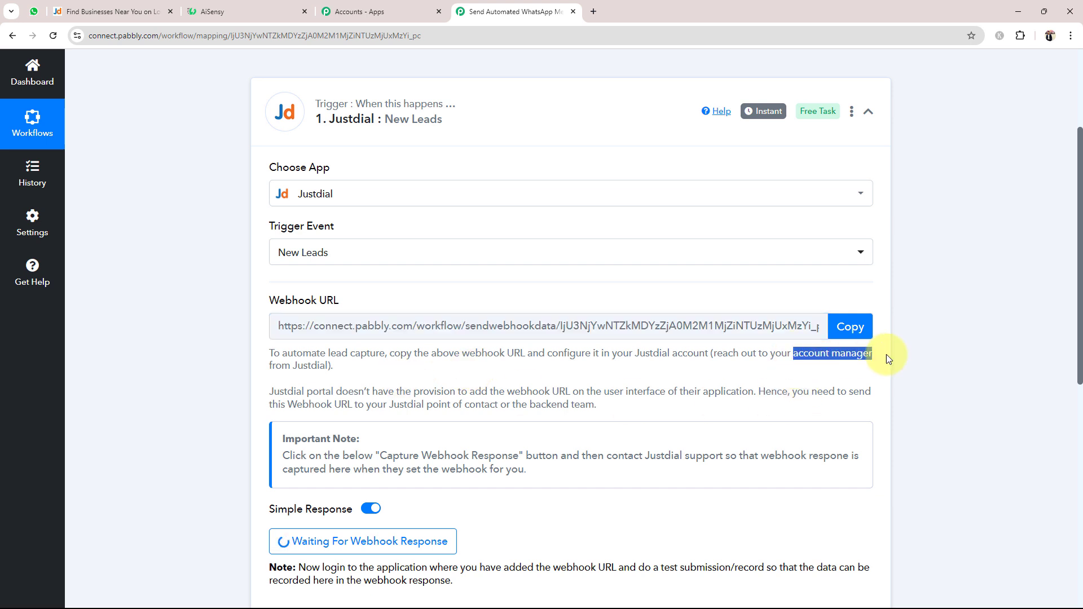
left_click(157, 378)
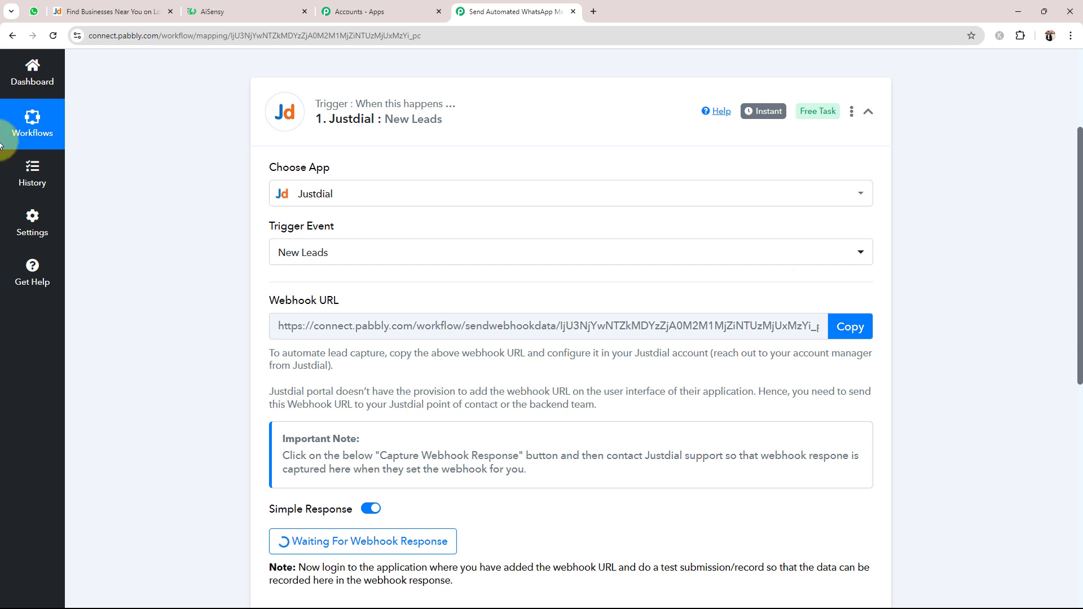
scroll(273, 354, "down", 2)
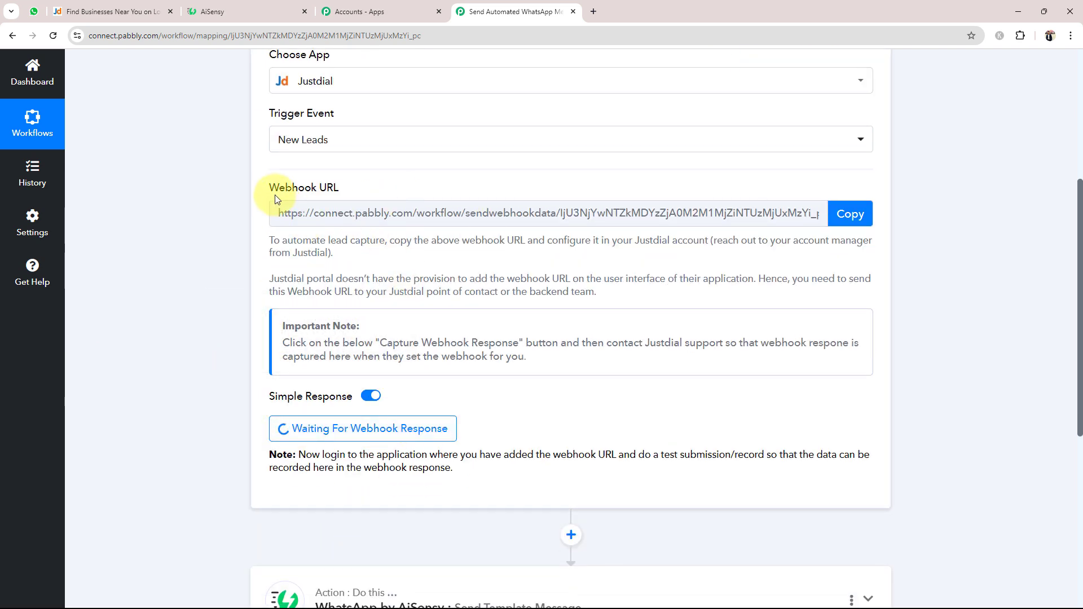
left_click_drag(276, 194, 341, 189)
left_click(174, 235)
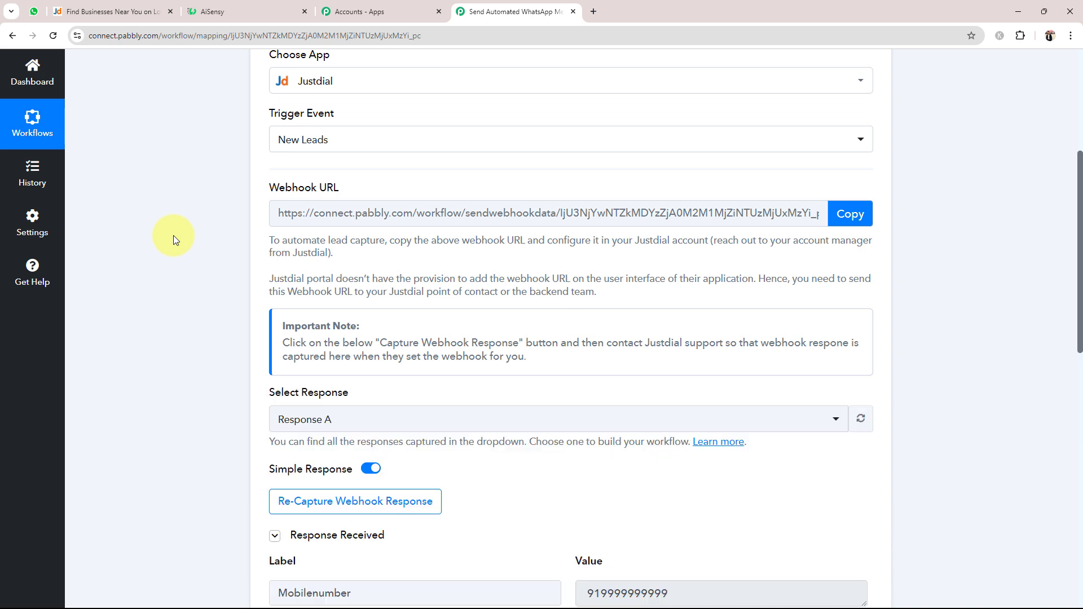
Review the lead fields in the captured Justdial webhook response, including mobile number, names, email, location and area, and collapse the trigger.
scroll(173, 236, "down", 7)
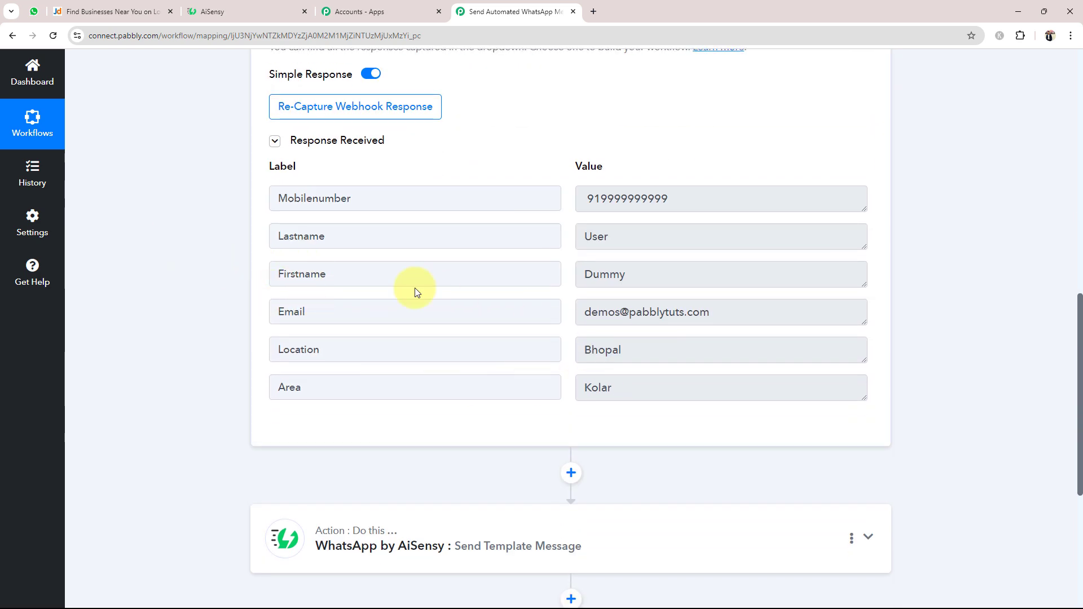
left_click(711, 276)
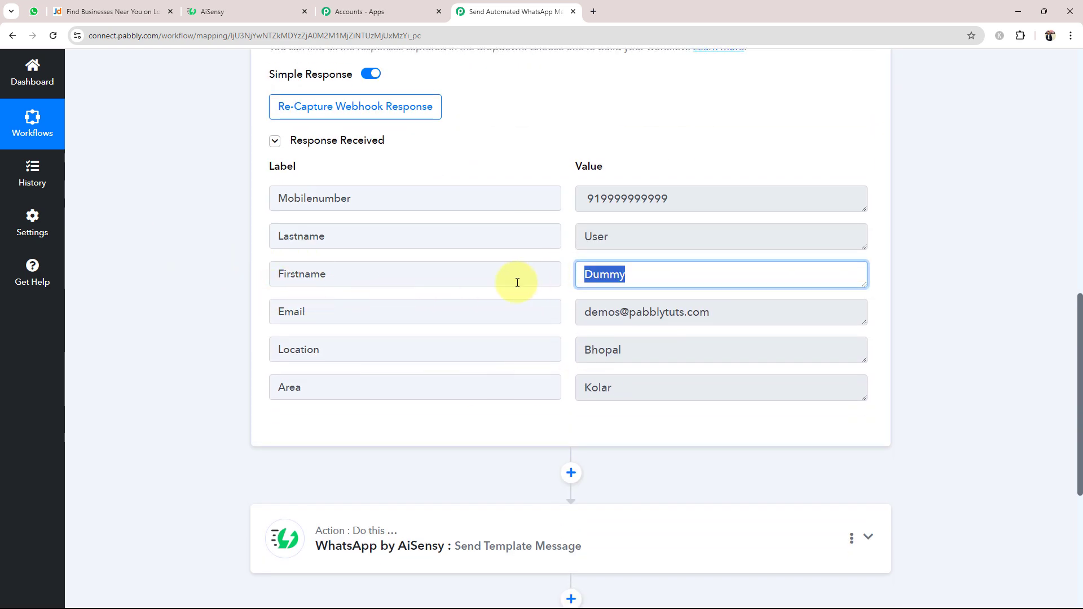
left_click(619, 231)
left_click(745, 308)
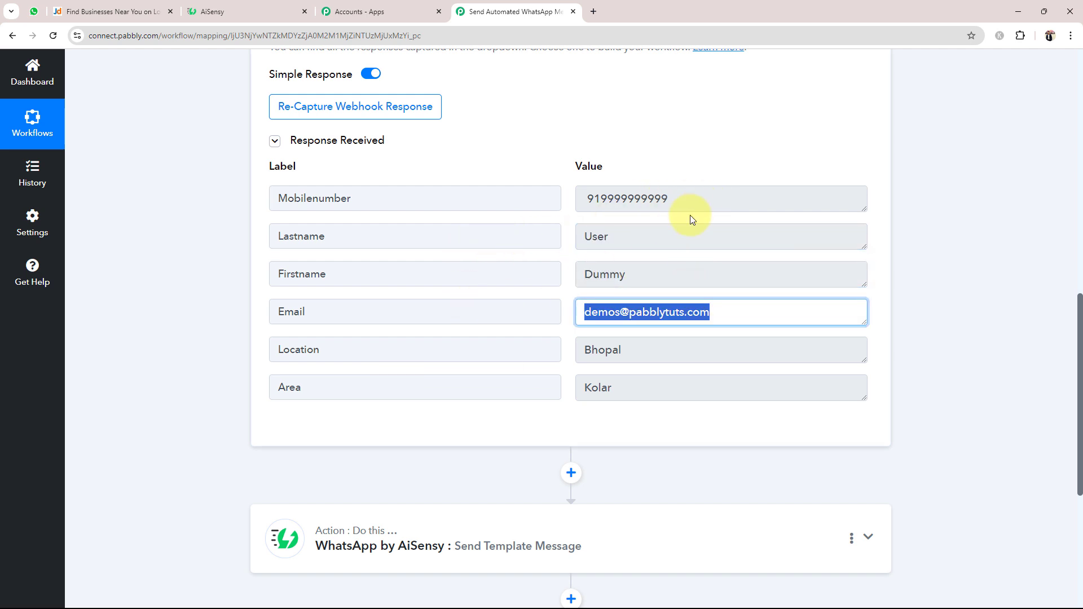
left_click(581, 194)
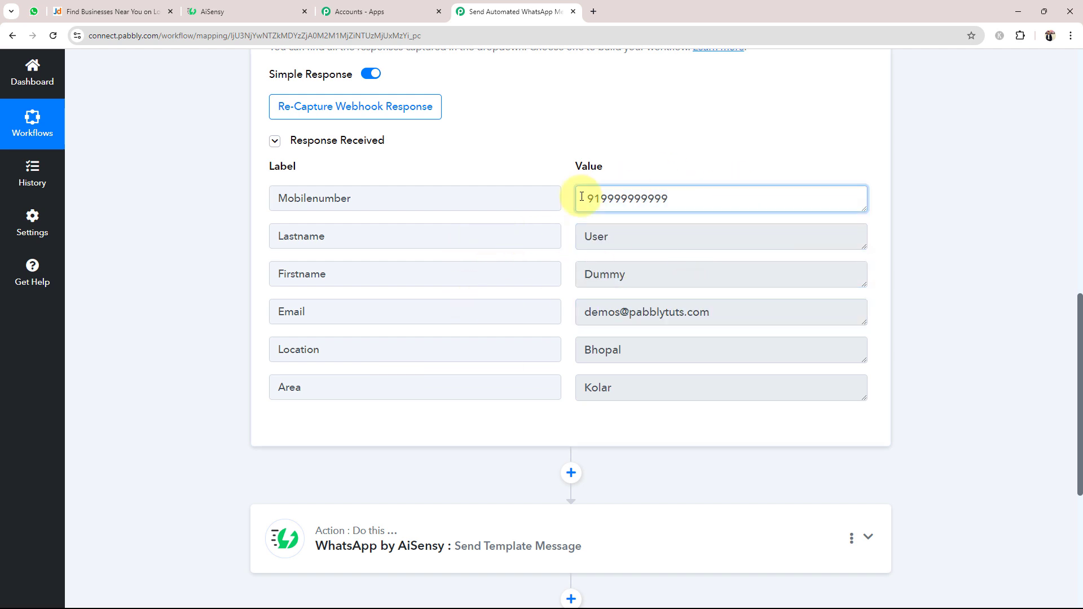
left_click(648, 352)
left_click(643, 391)
left_click(222, 382)
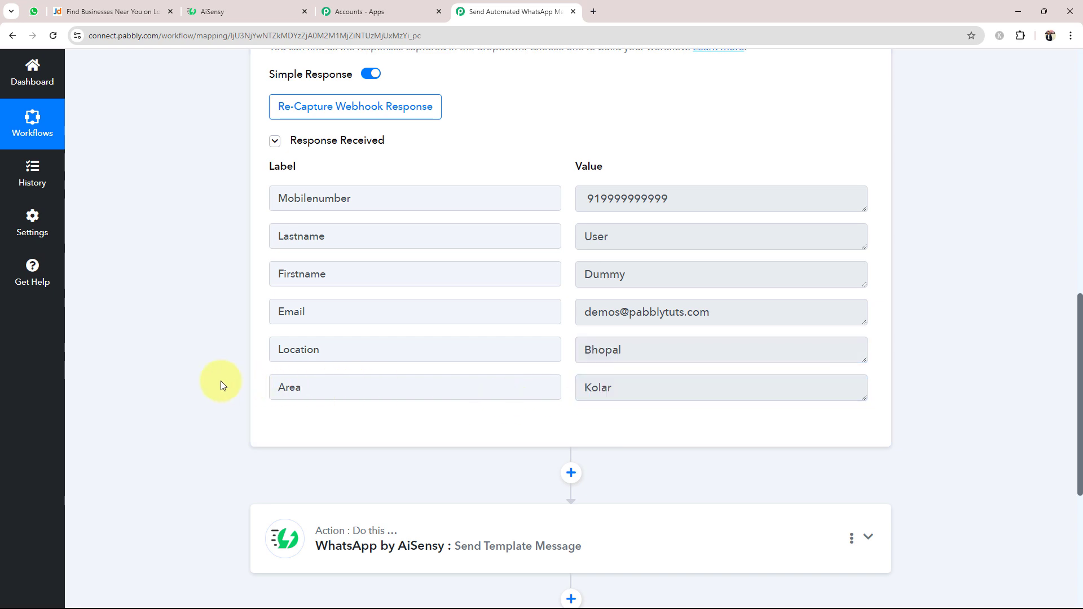
scroll(218, 389, "up", 15)
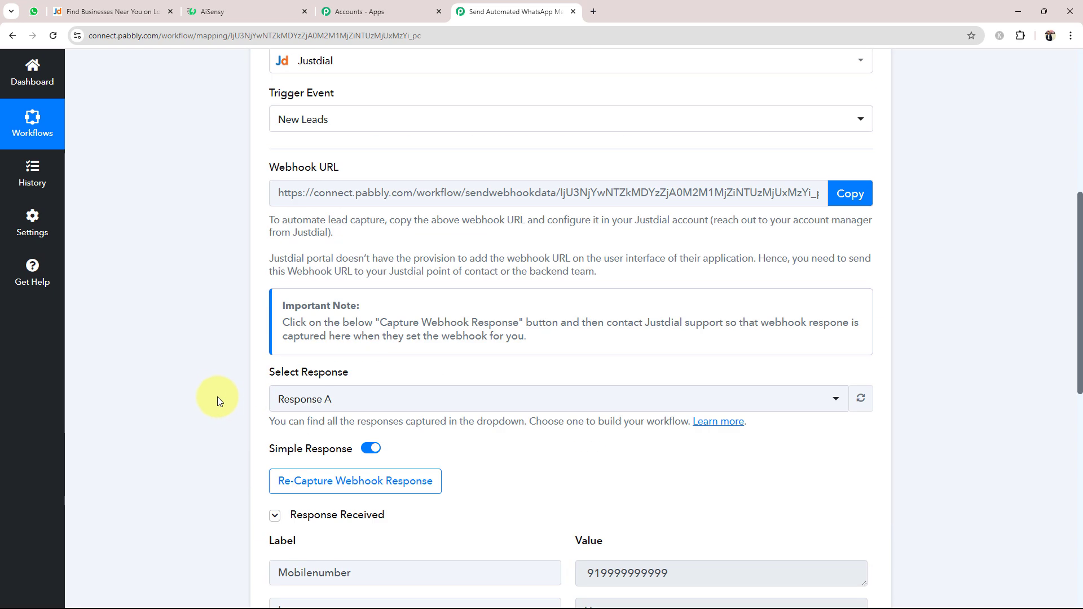
left_click(447, 291)
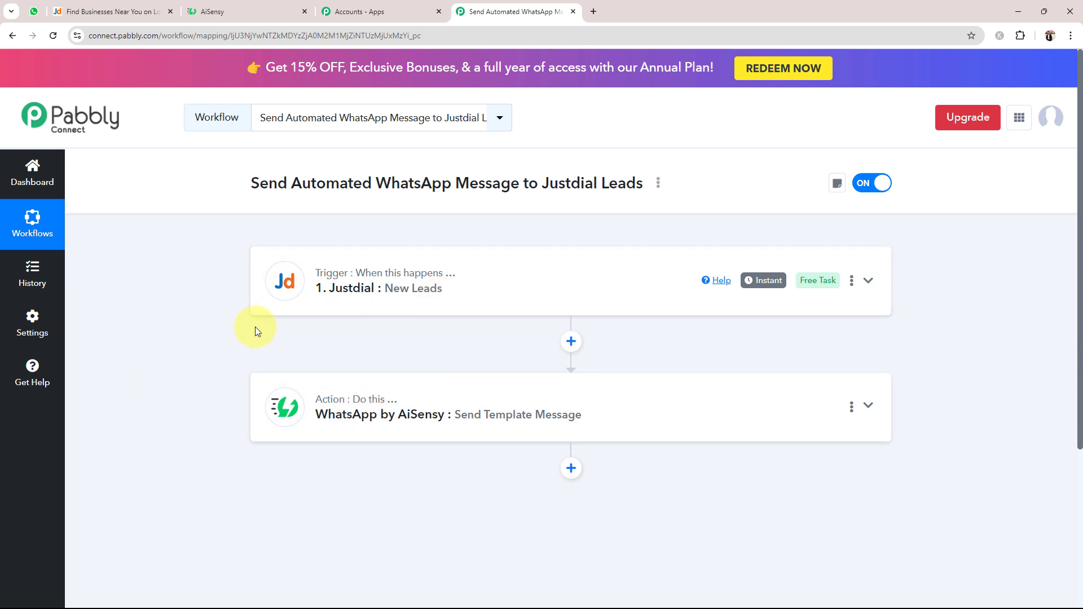
Open the WhatsApp by AiSensy action and start adding a new connection that requires an API key.
left_click(346, 416)
scroll(346, 412, "down", 4)
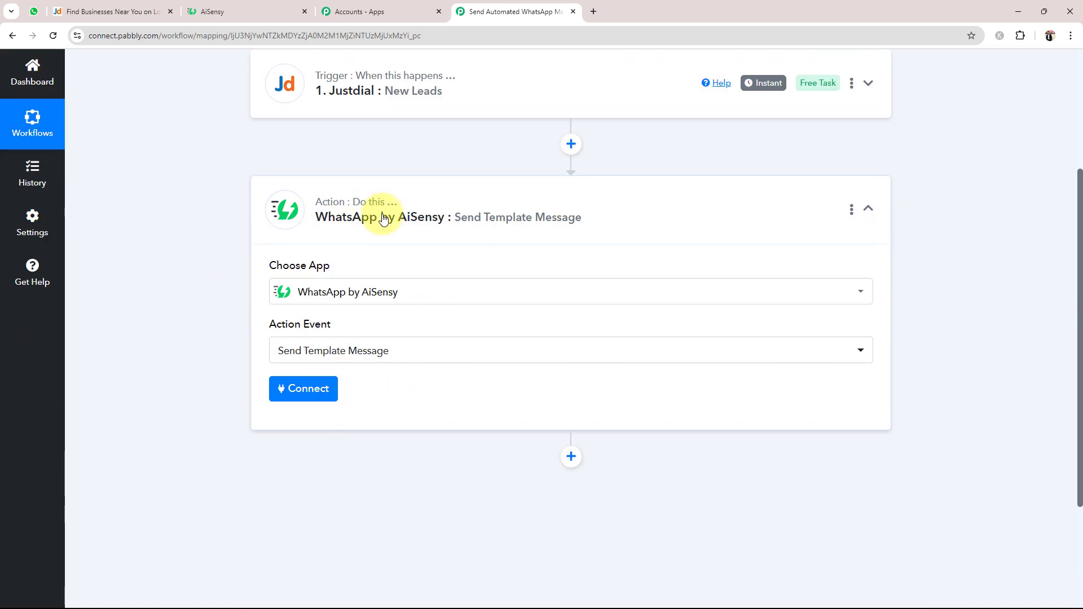
left_click(297, 392)
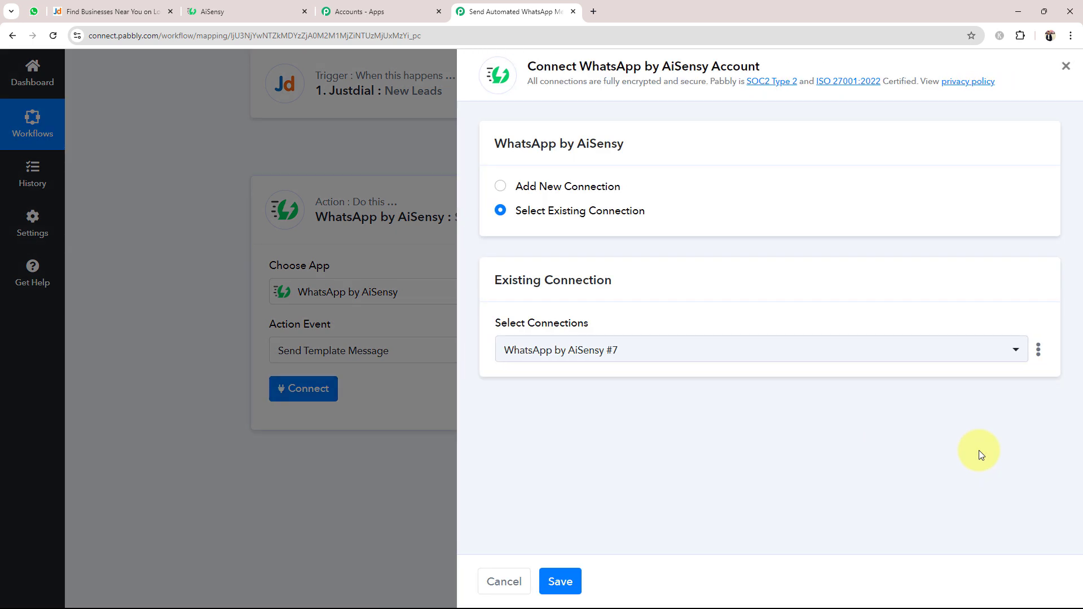
left_click(505, 190)
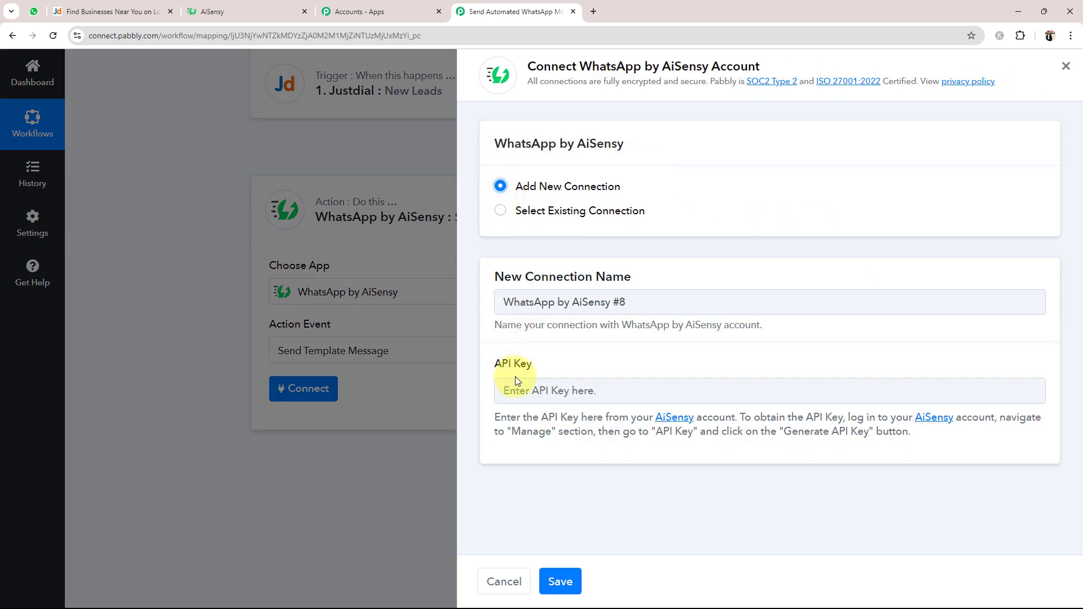
left_click_drag(491, 364, 510, 377)
left_click(474, 387)
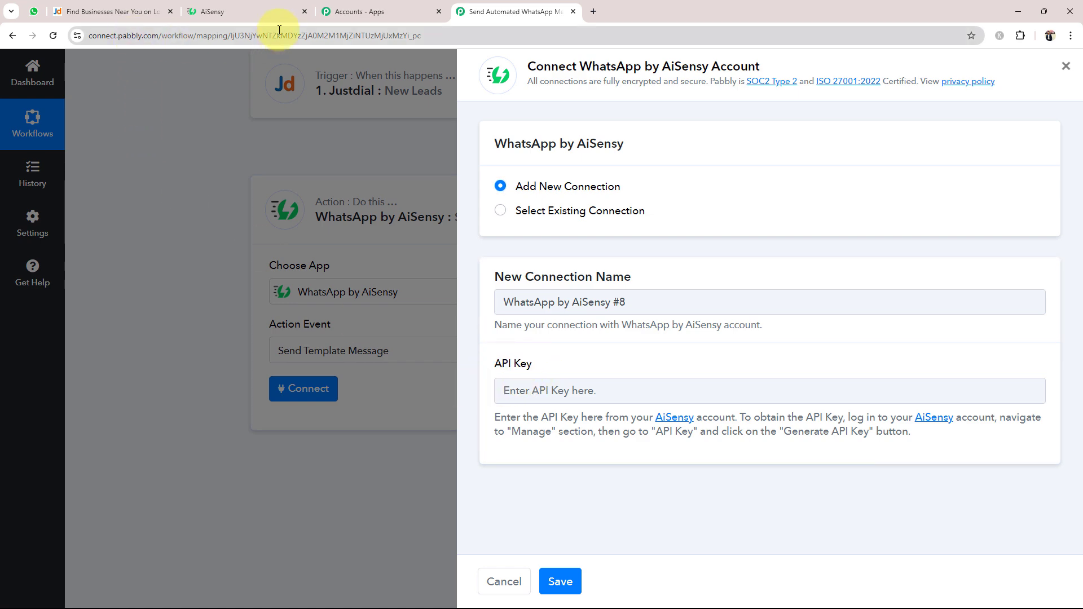
Switch to AiSensy and copy the account's API key from the Manage section.
left_click(260, 11)
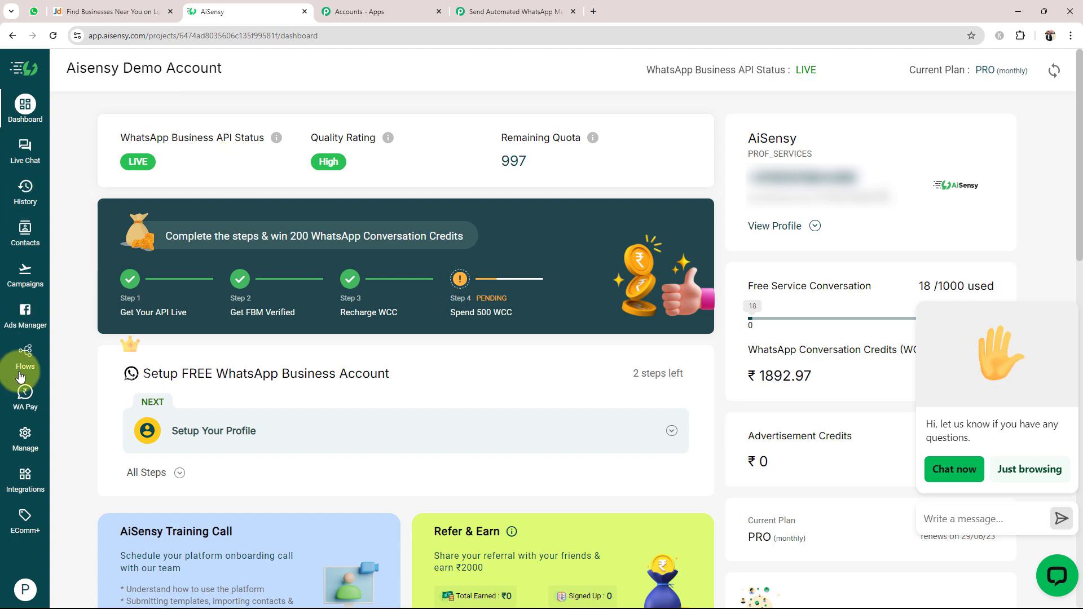
left_click(25, 438)
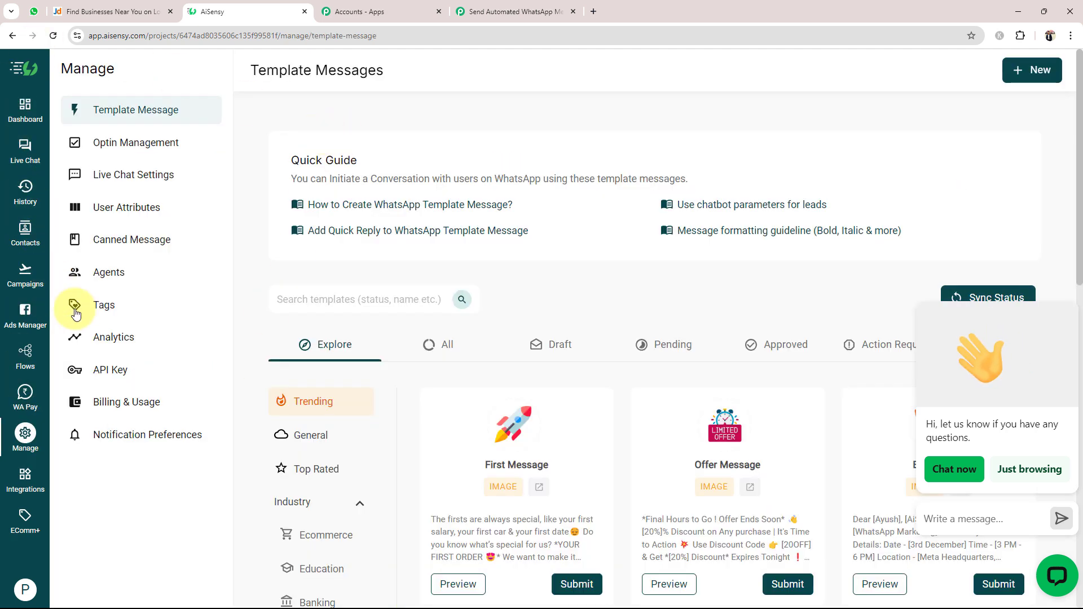
left_click(110, 369)
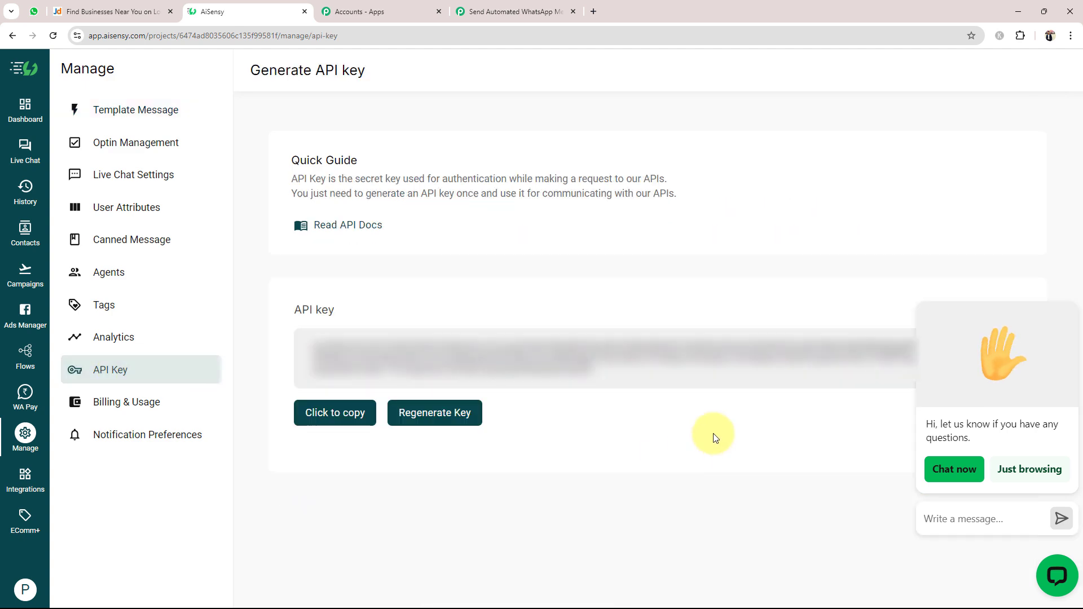
left_click(313, 413)
Return to Pabbly Connect, paste the API key into the new AiSensy connection and save it.
left_click(559, 11)
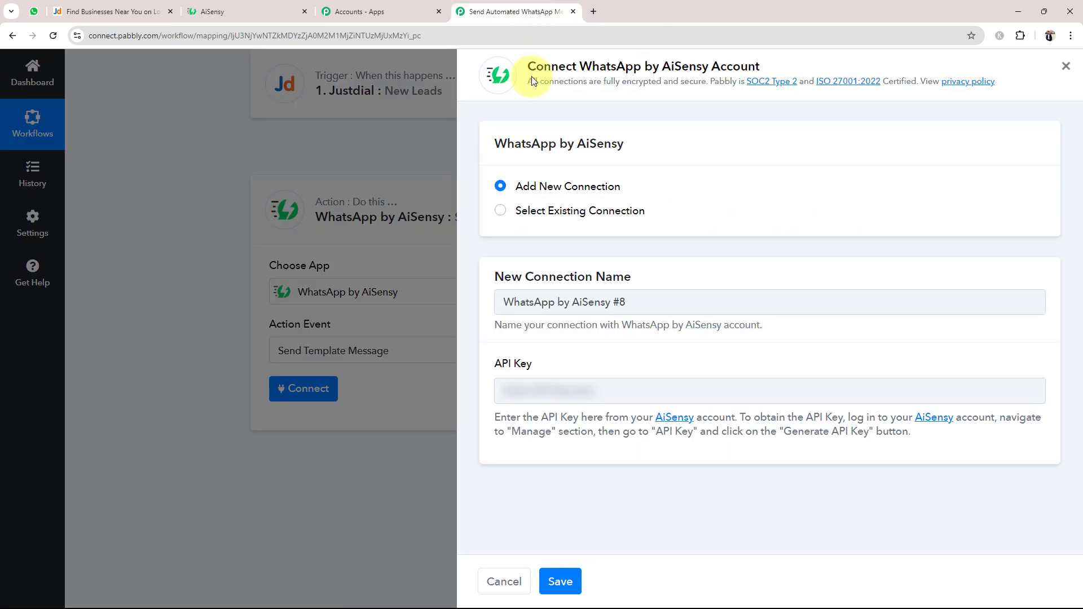
left_click(533, 390)
key("ctrl+v")
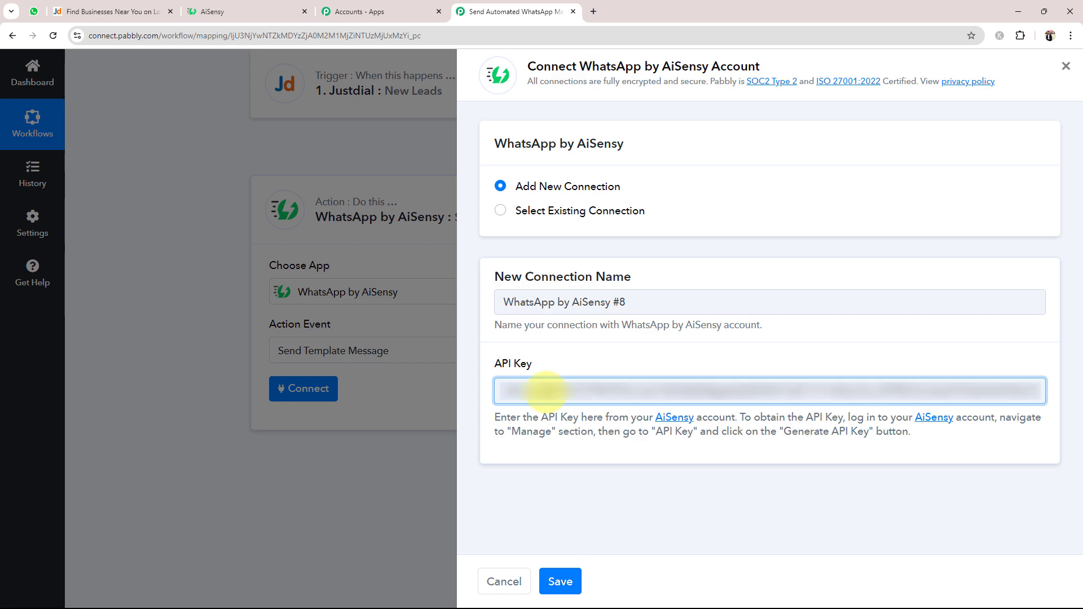
left_click(560, 581)
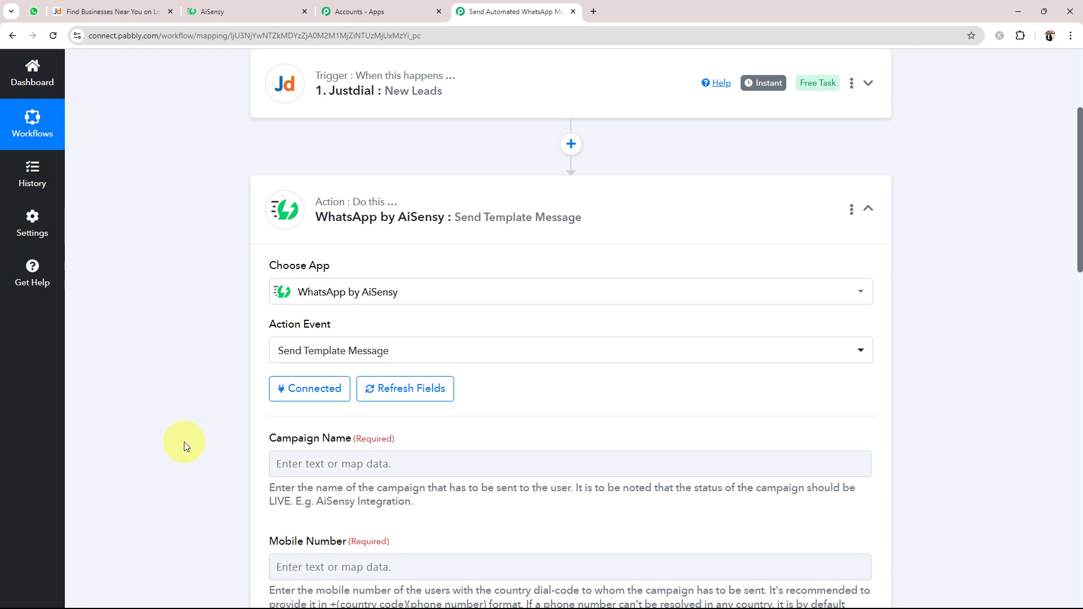
Check the action's Campaign Name requirement, then review the justdialleads template among all template messages in AiSensy.
scroll(159, 314, "down", 5)
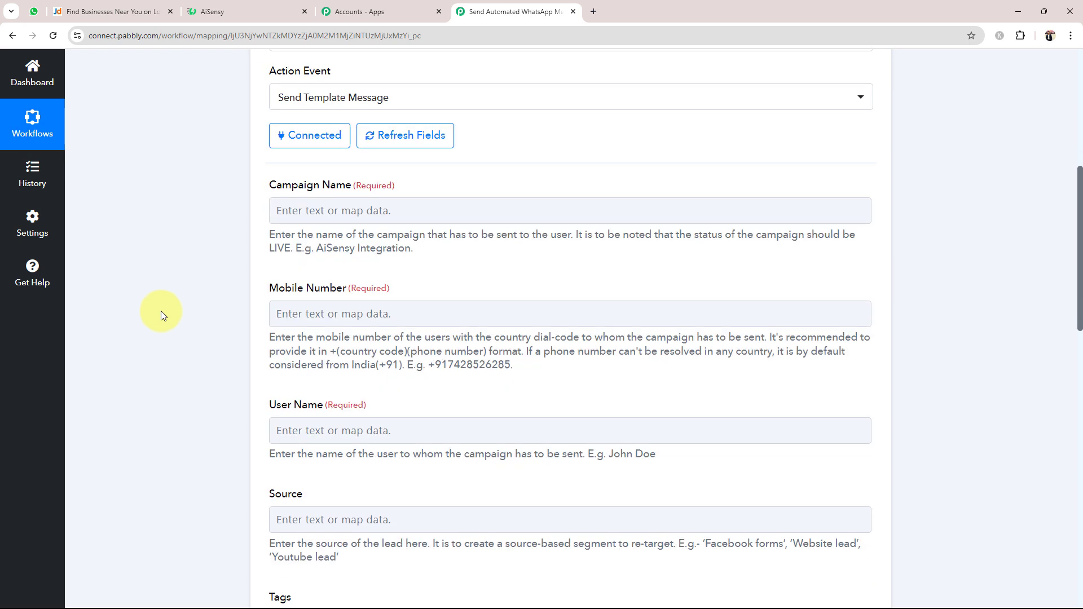
left_click_drag(249, 160, 358, 189)
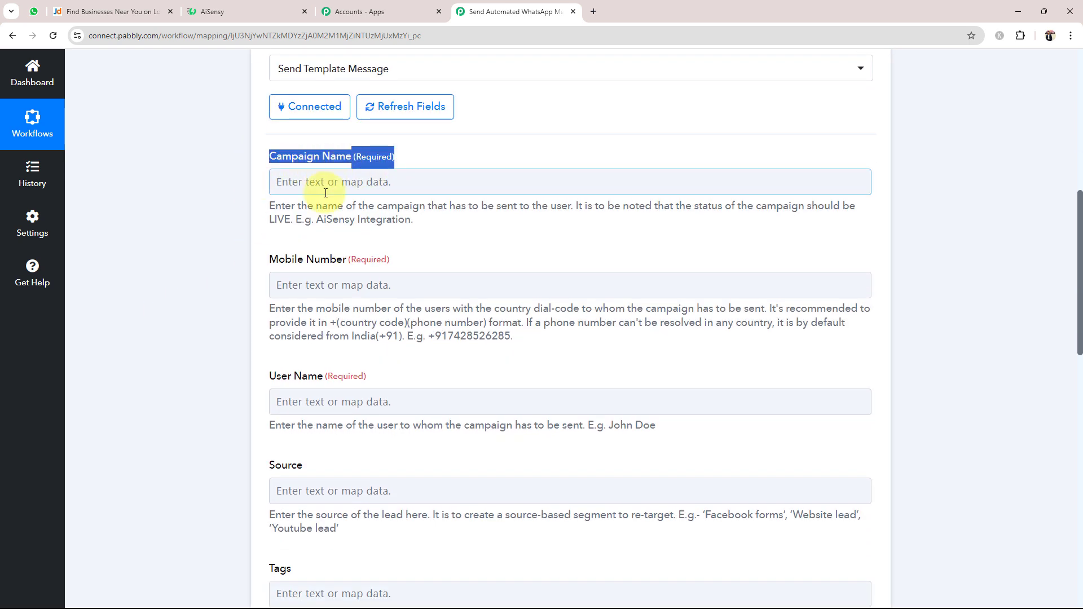
left_click(181, 235)
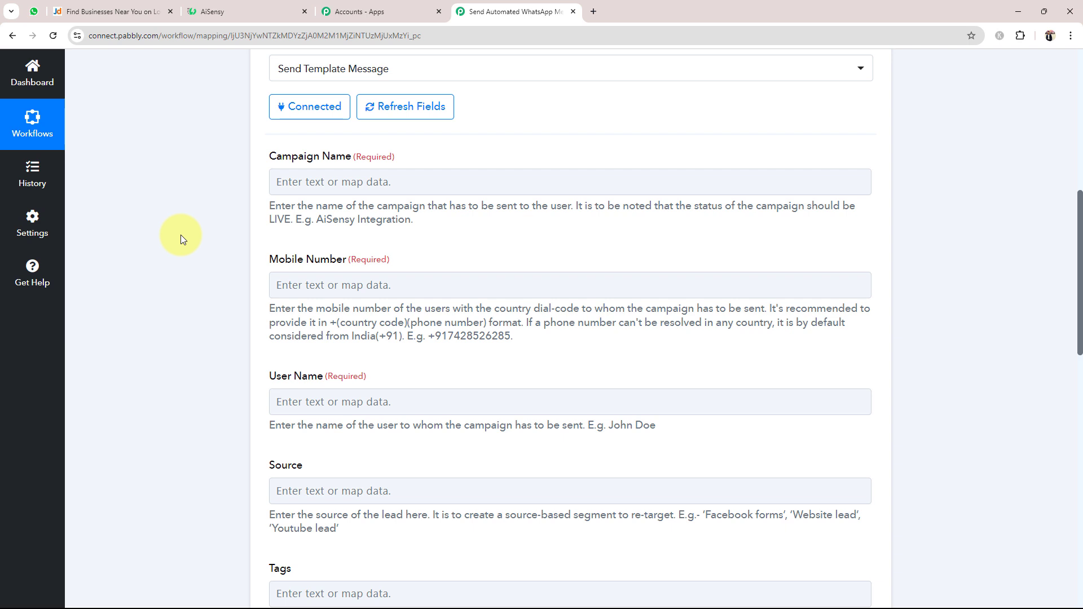
left_click(236, 15)
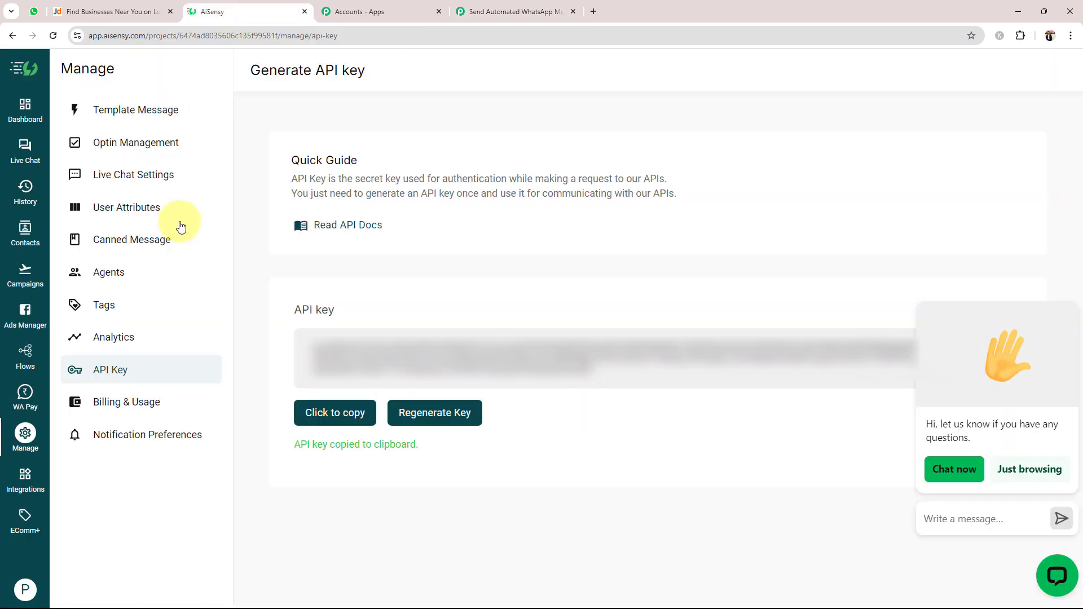
left_click(19, 455)
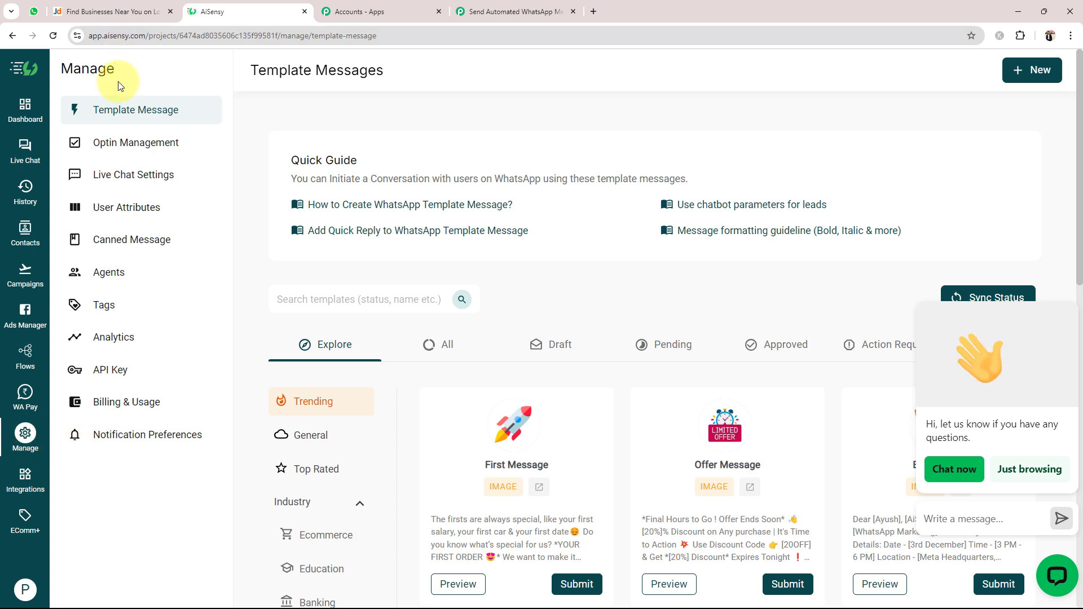
left_click(444, 346)
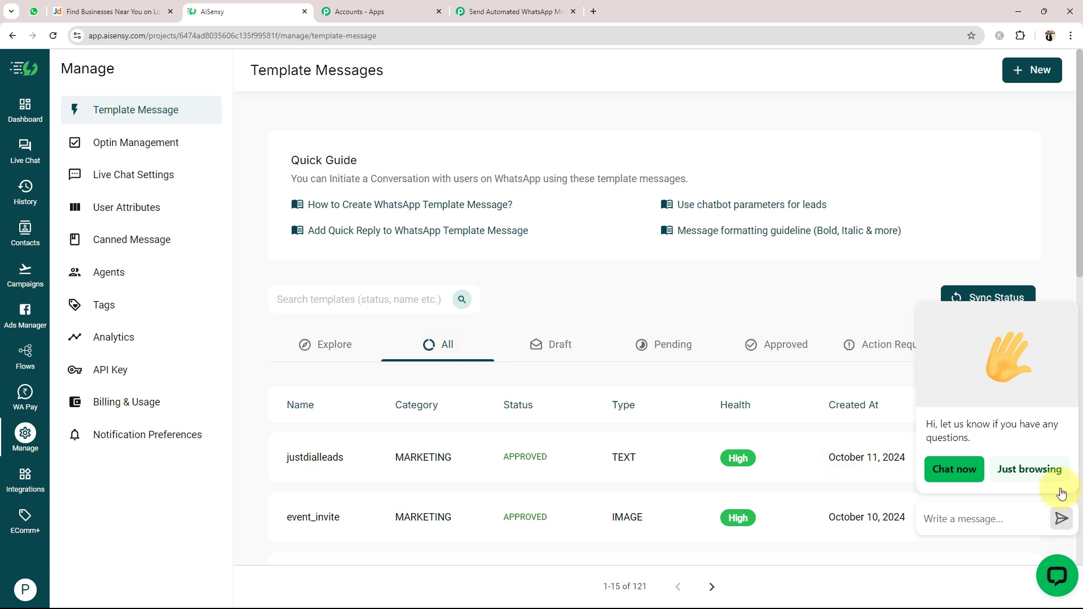
left_click(1068, 290)
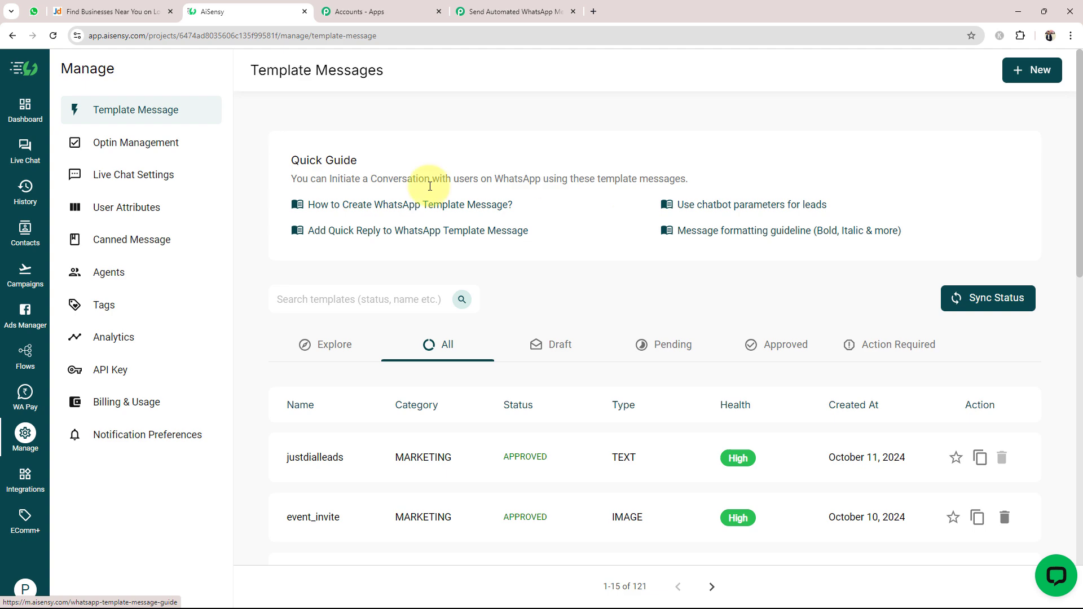
left_click(312, 457)
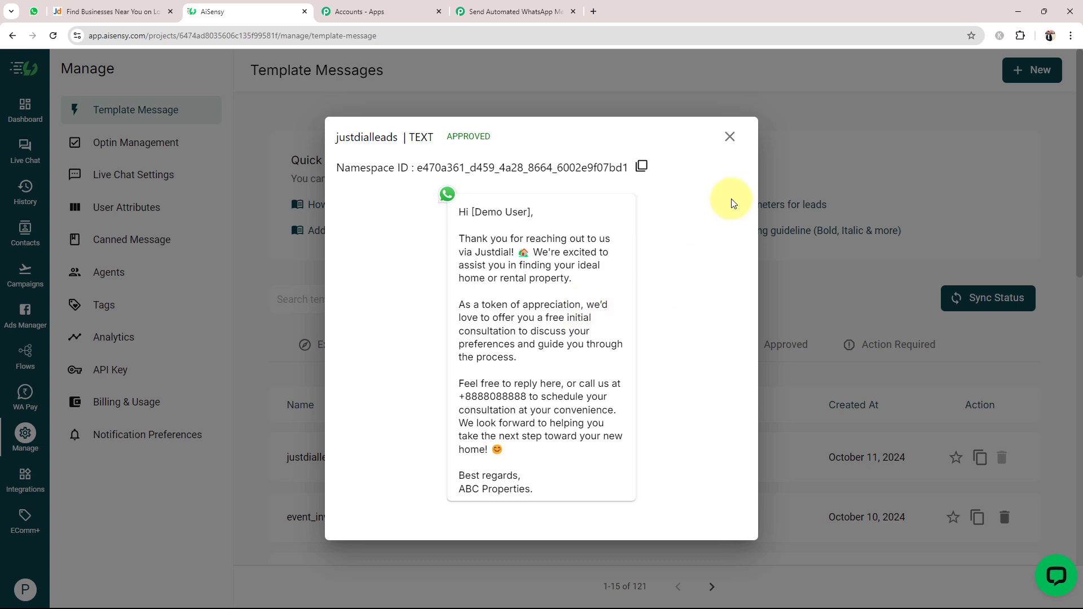
left_click(729, 136)
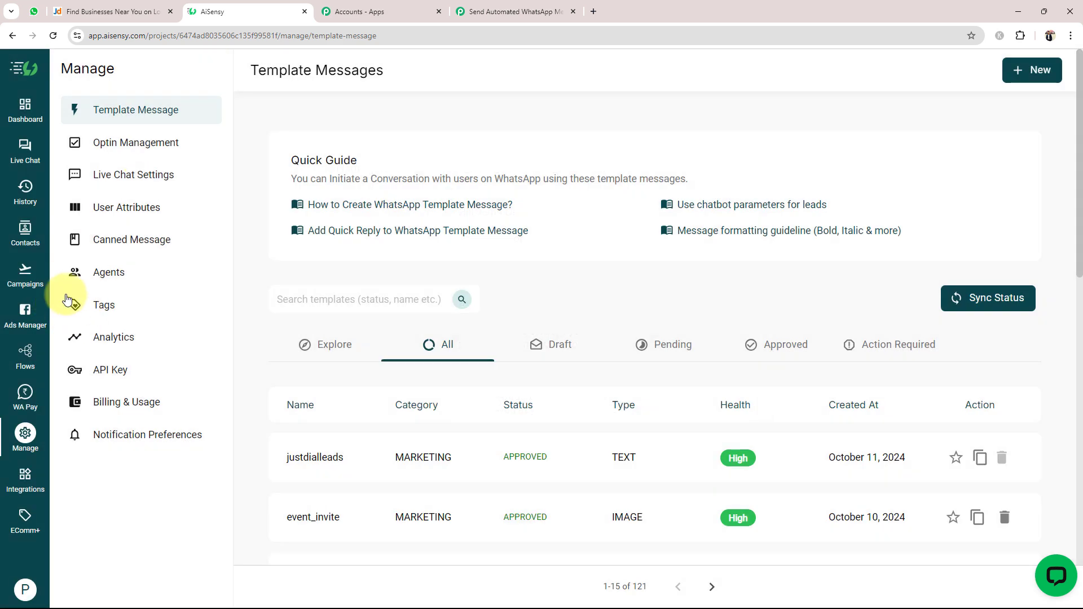
Launch a new API campaign in AiSensy and name it "Justdial Campaign".
left_click(22, 272)
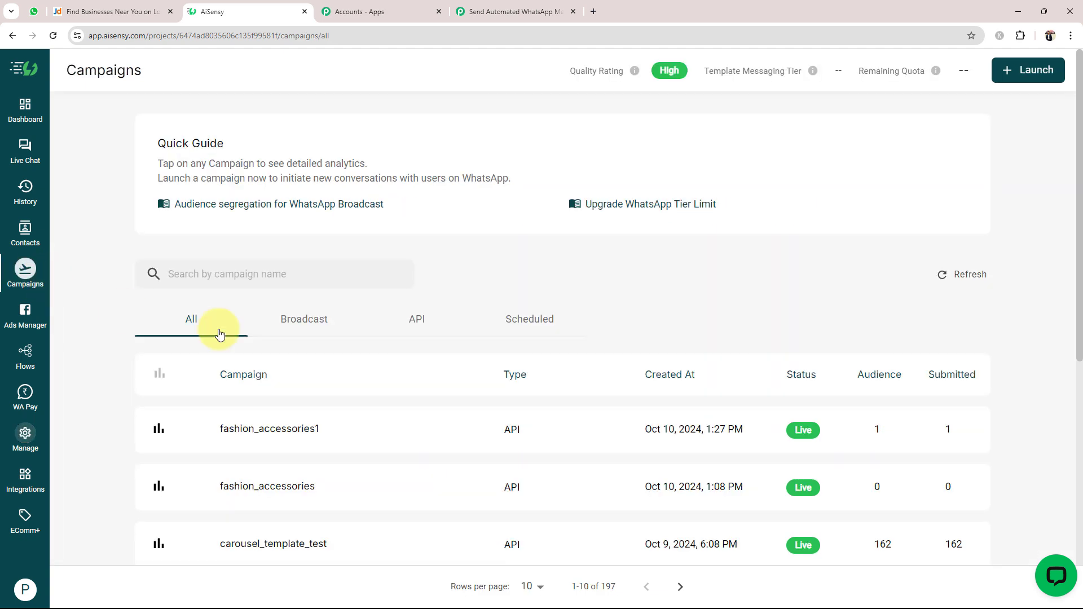
left_click(1032, 70)
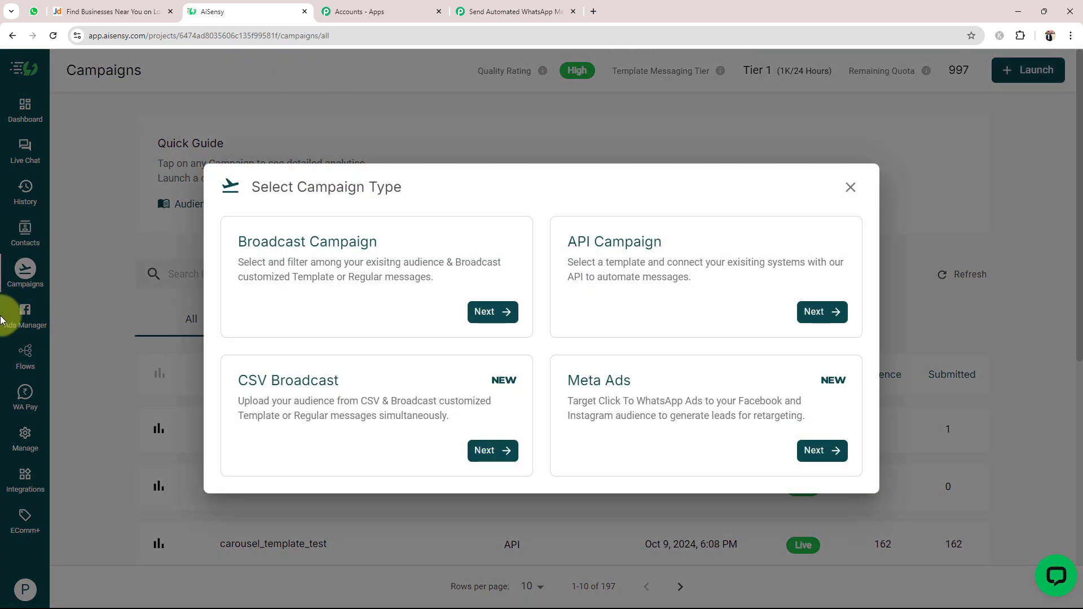
left_click(829, 318)
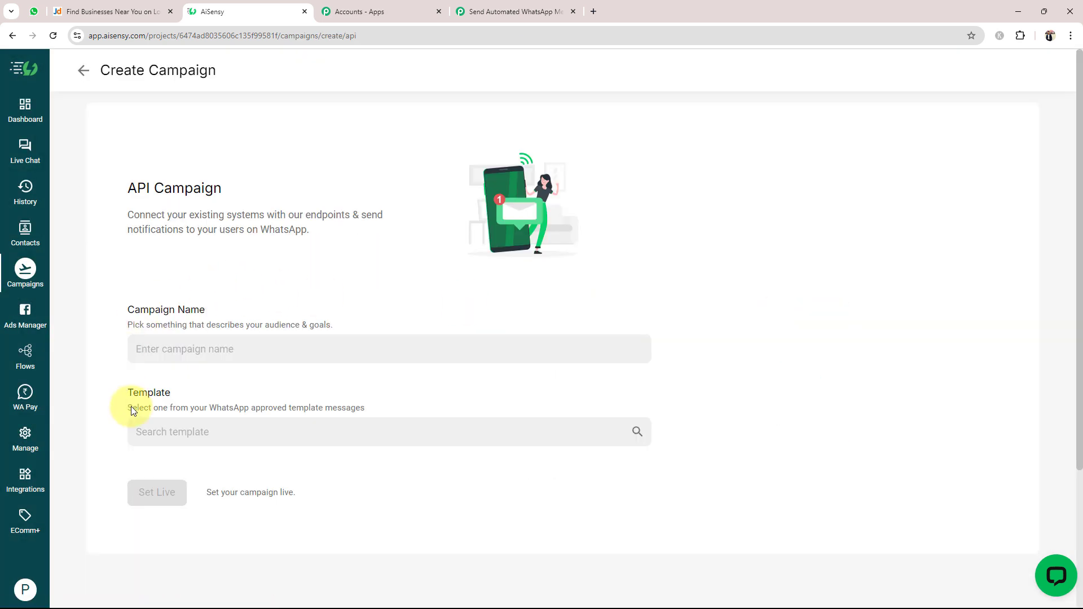
left_click(206, 353)
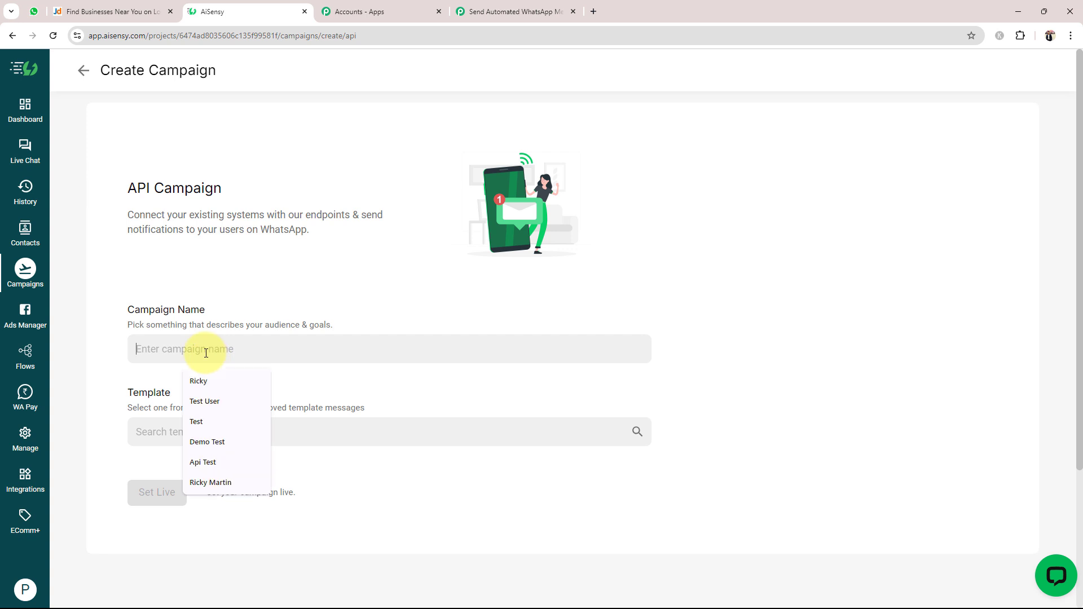
type("Just")
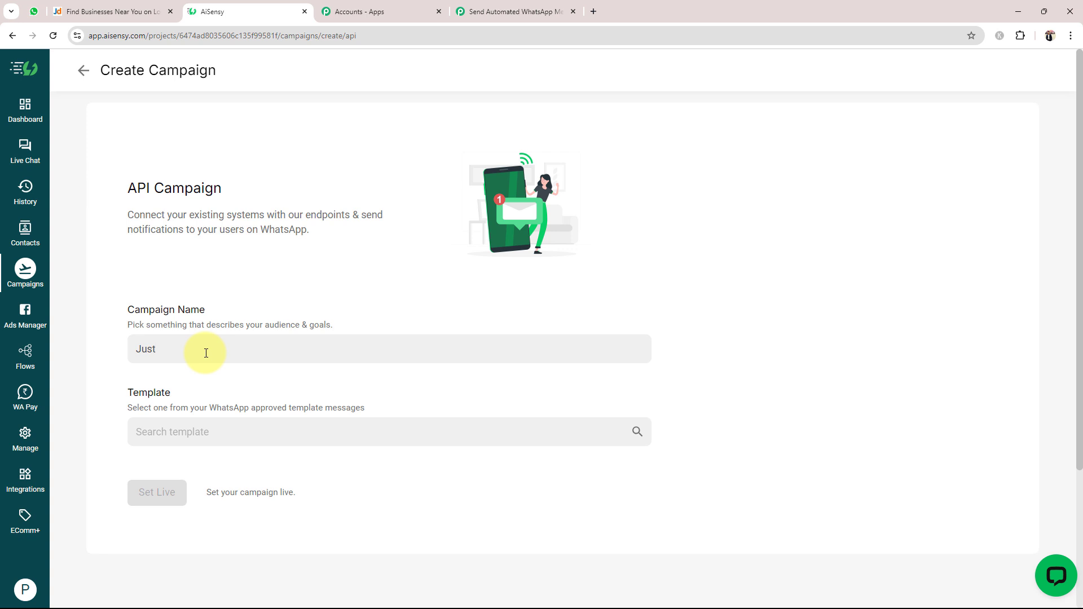
type("dial Campaign")
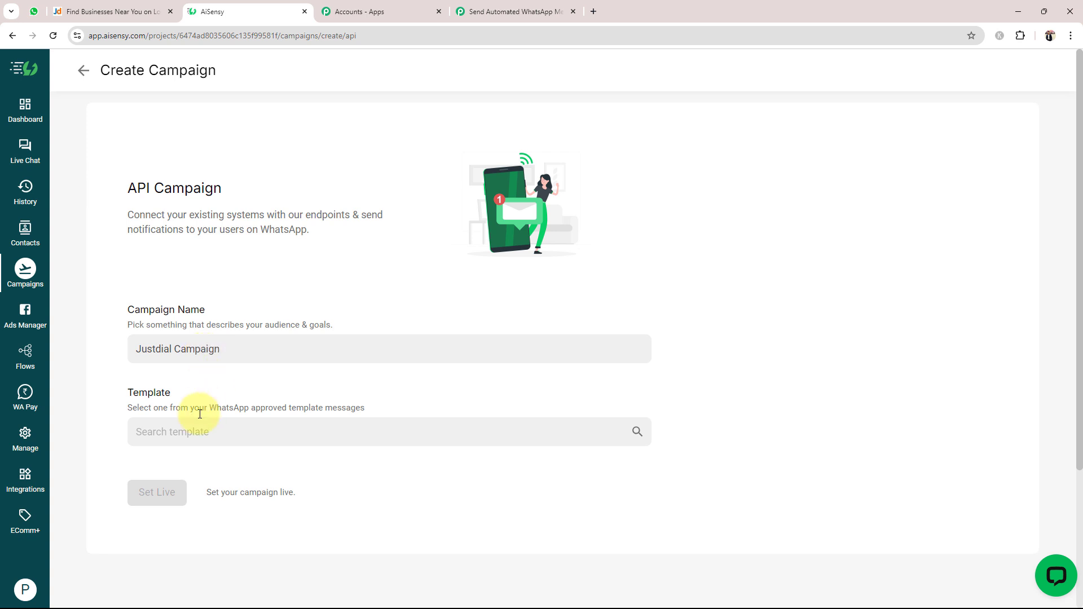
Choose the justdialleads template for the campaign and check the name placeholder in its message preview.
left_click(186, 441)
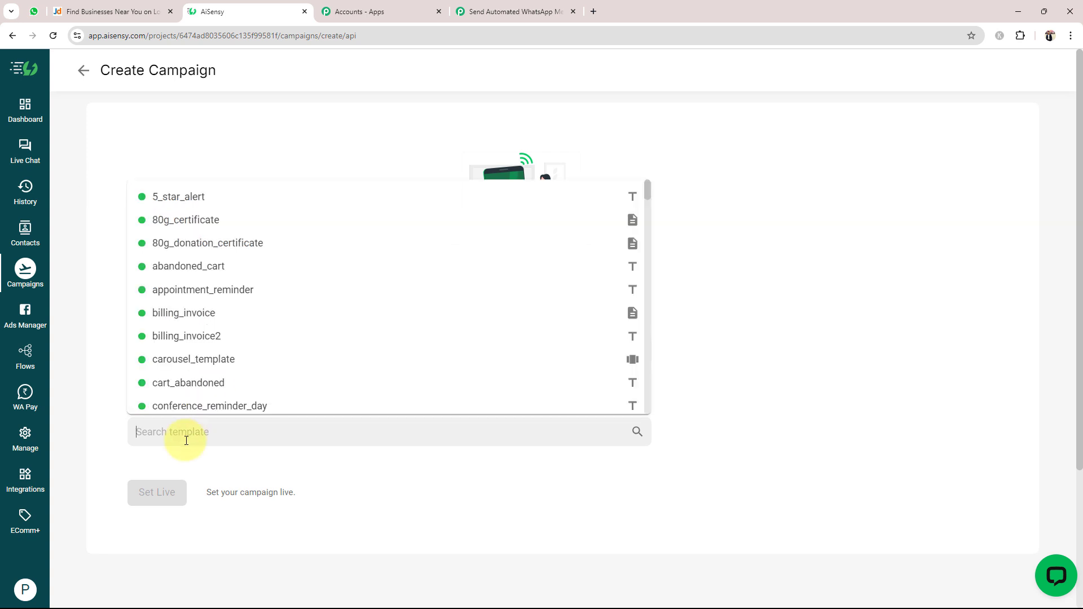
type("ju")
left_click(173, 461)
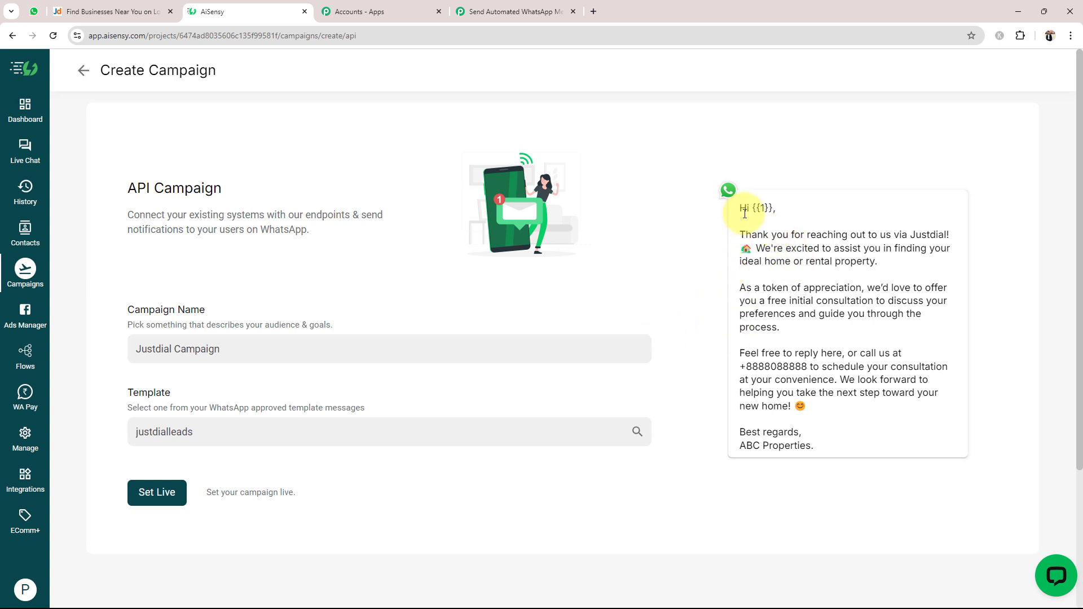
left_click_drag(753, 212, 780, 212)
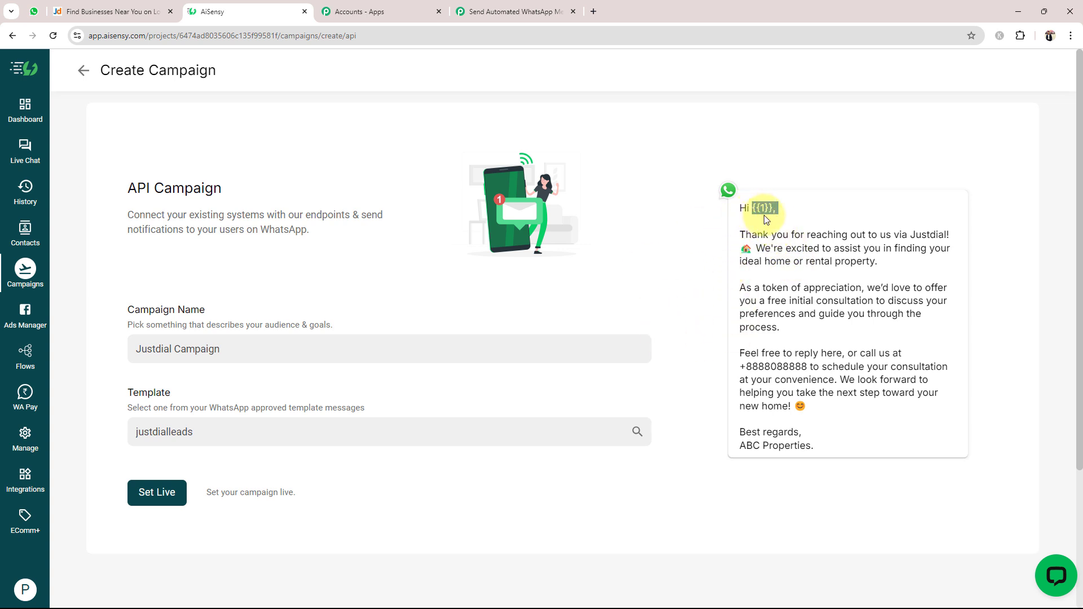
Review the name placeholder and the body text in the justdialleads template's message preview.
left_click(872, 208)
left_click_drag(755, 209, 777, 210)
left_click(829, 224)
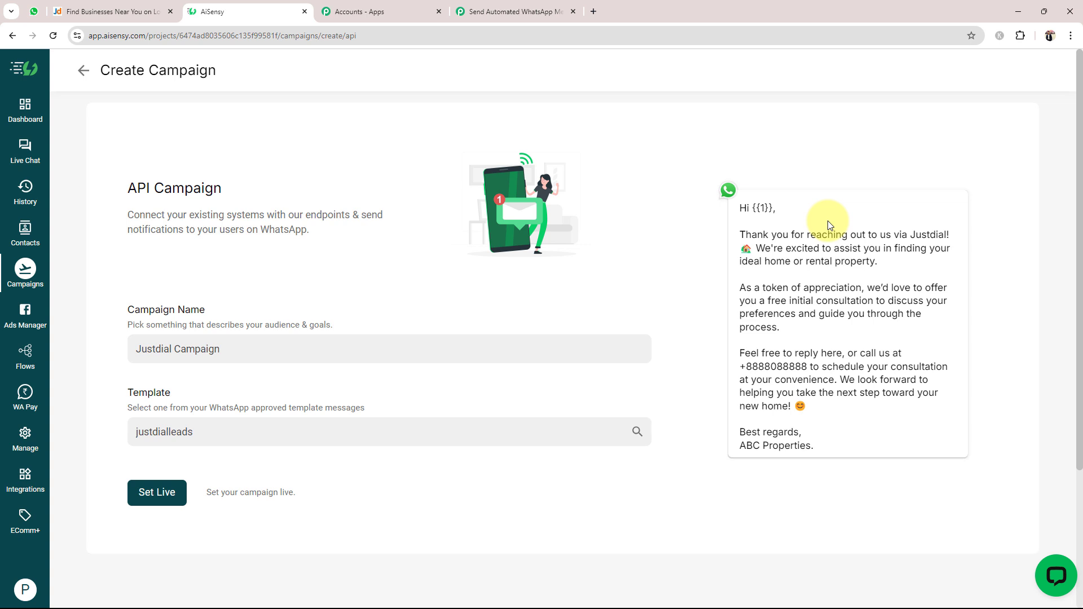
left_click_drag(752, 209, 769, 208)
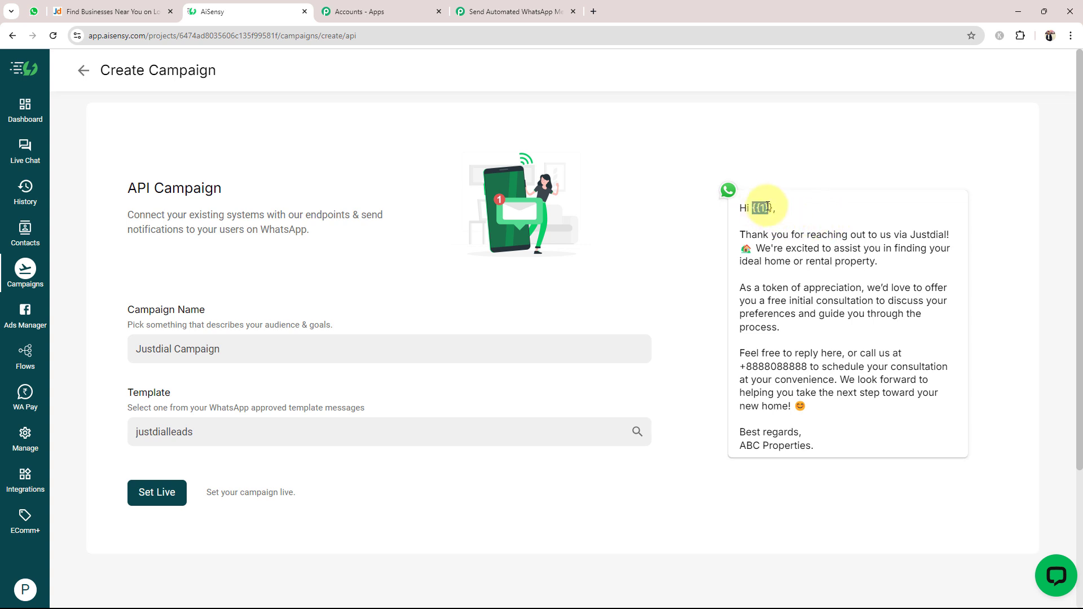
left_click(870, 220)
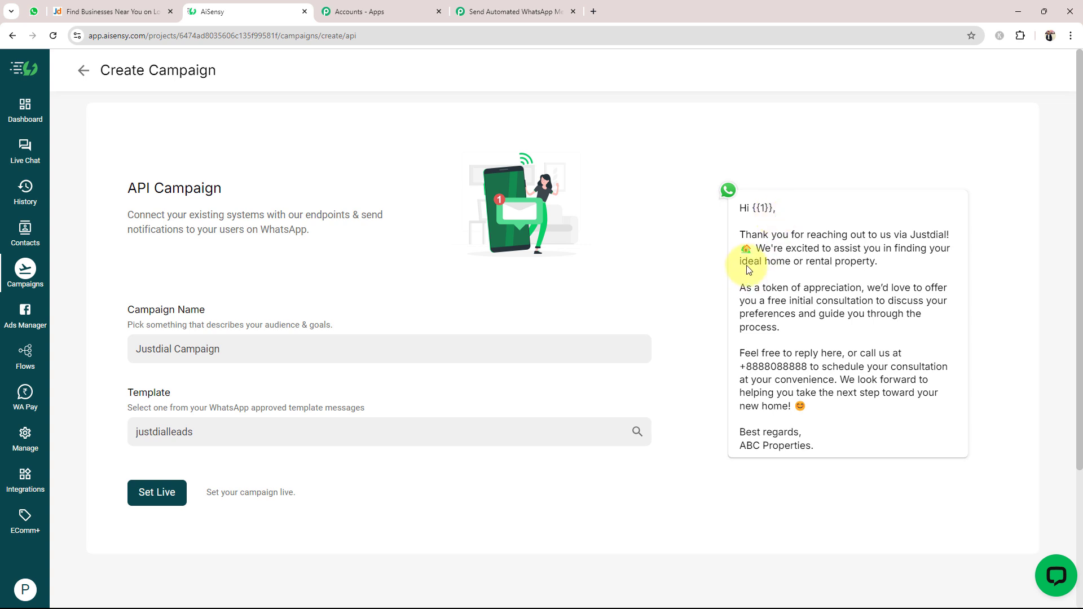
left_click_drag(740, 235, 831, 434)
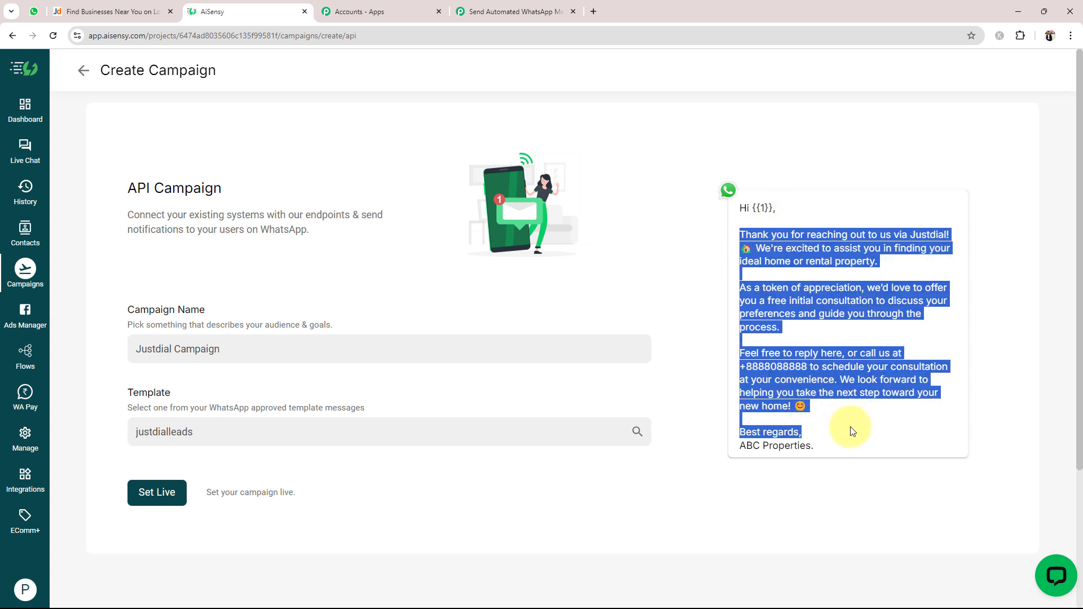
left_click(854, 427)
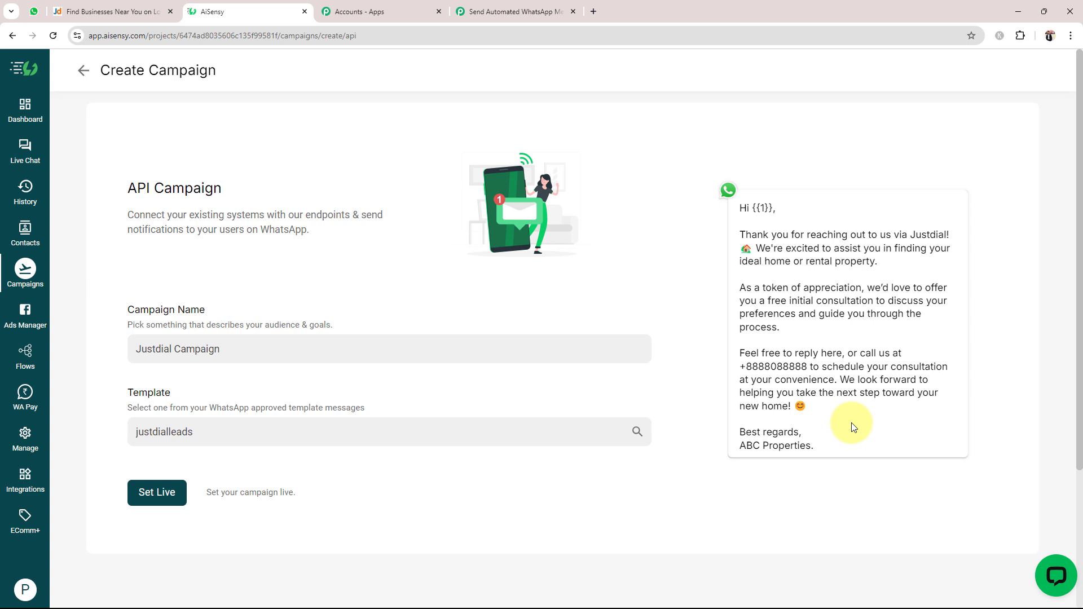
Set the Justdial Campaign live and open its overview to check the status and message.
left_click(158, 492)
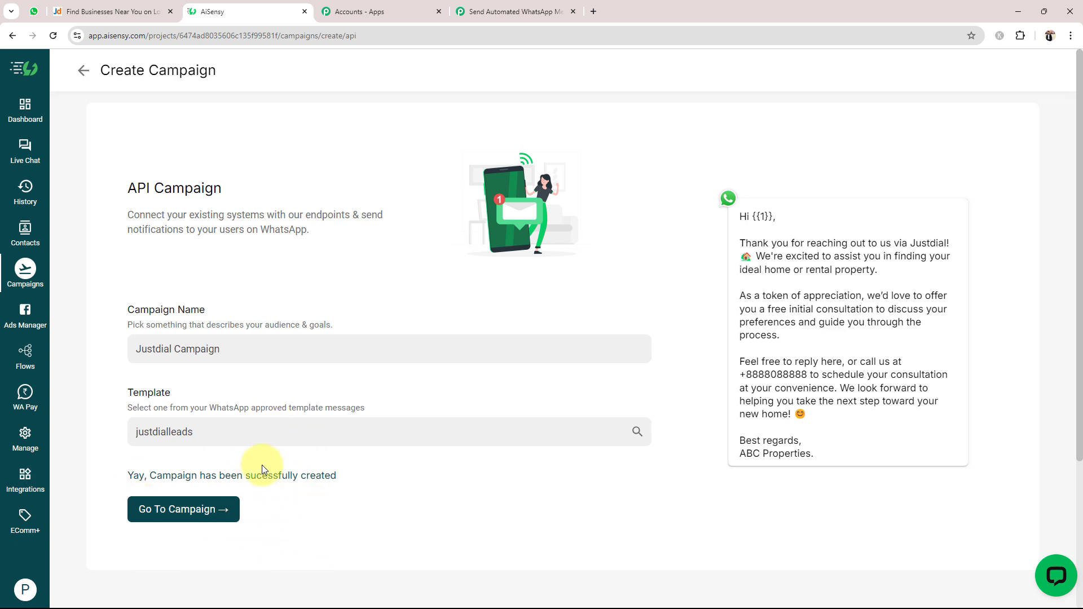
left_click(172, 510)
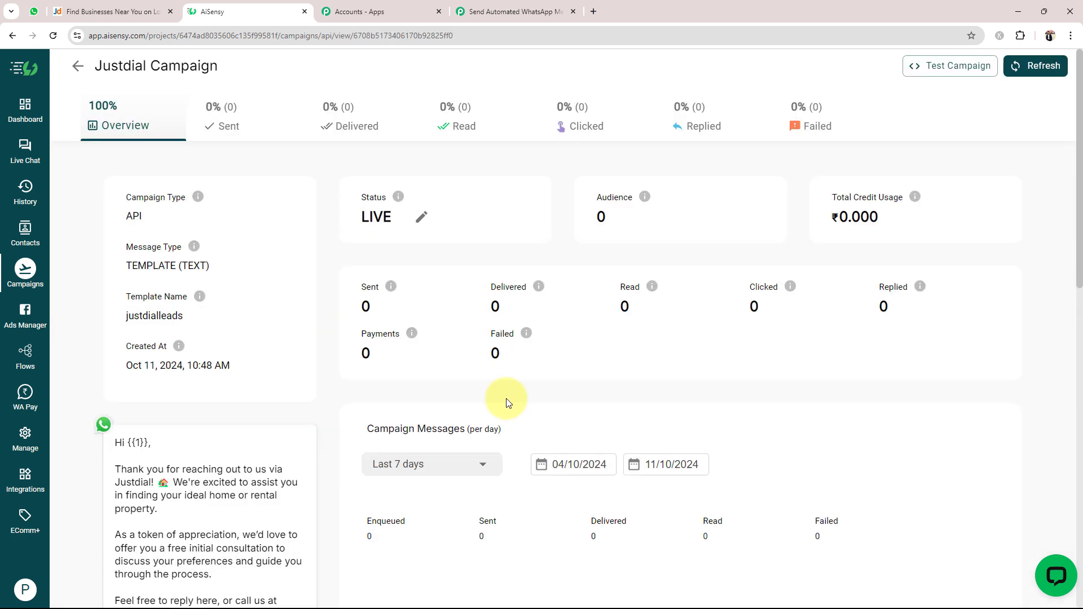
scroll(322, 322, "down", 5)
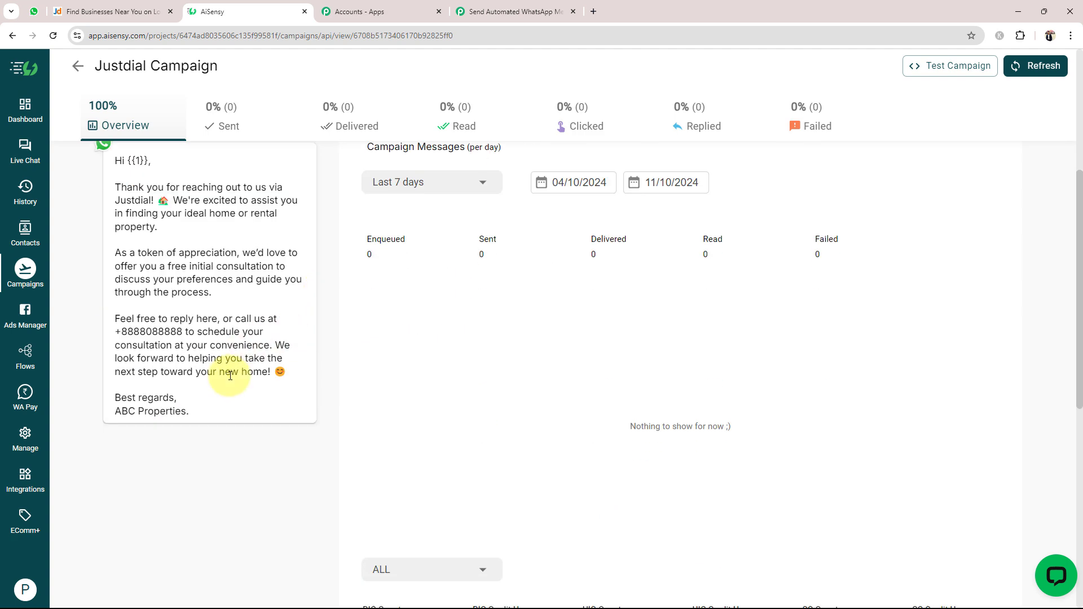
scroll(223, 370, "up", 5)
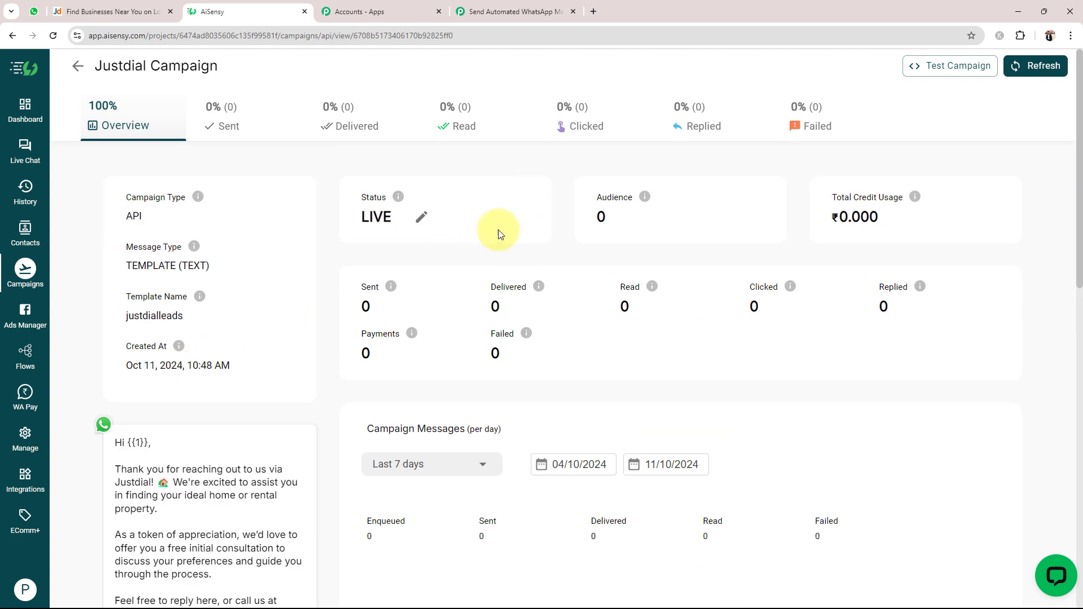
Switch back to Pabbly Connect and enter "Justdial Campaign" as the action's Campaign Name, matching the live AiSensy campaign.
left_click(507, 11)
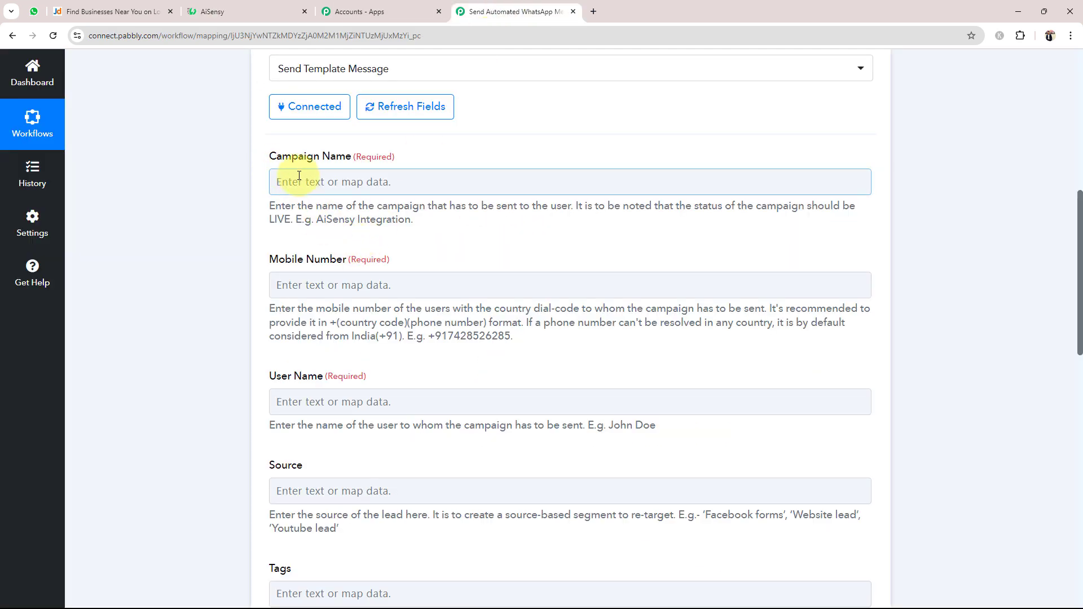
left_click_drag(271, 157, 349, 158)
left_click(214, 12)
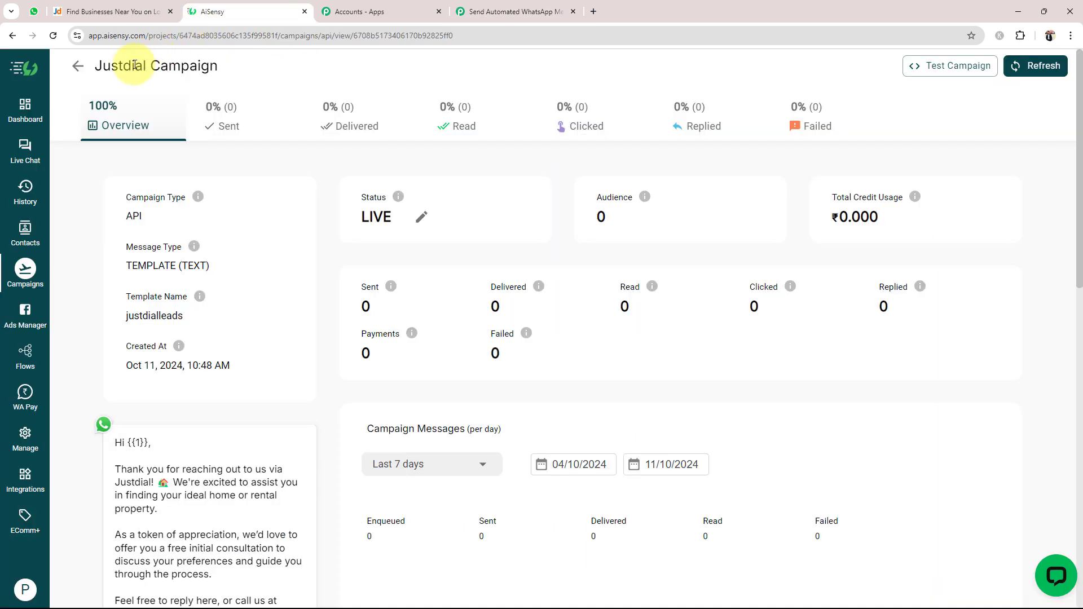
left_click(511, 11)
left_click(359, 184)
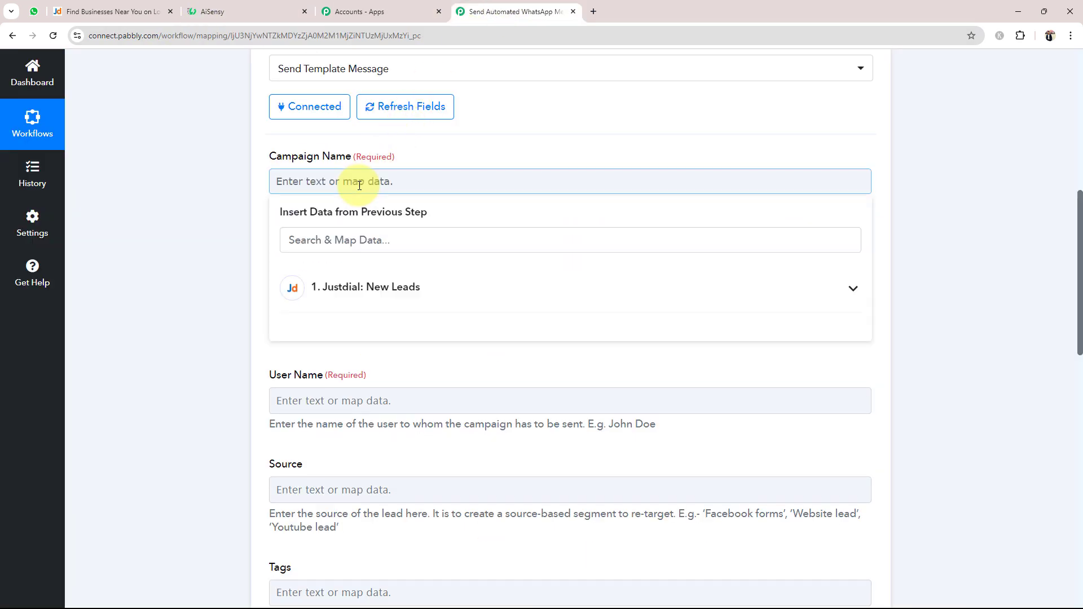
type("Justdial Campaign")
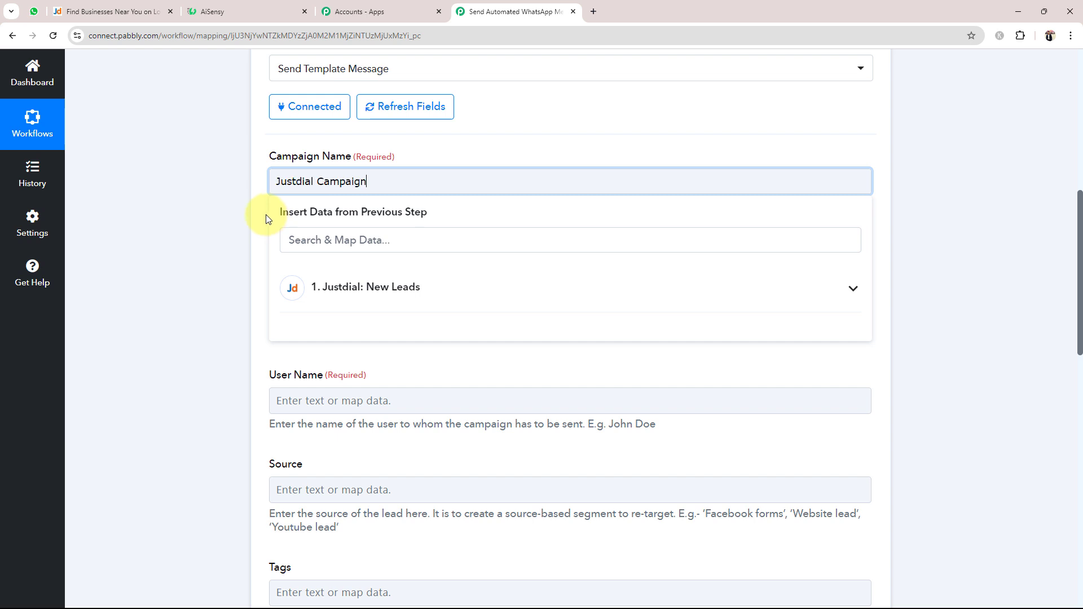
left_click(266, 214)
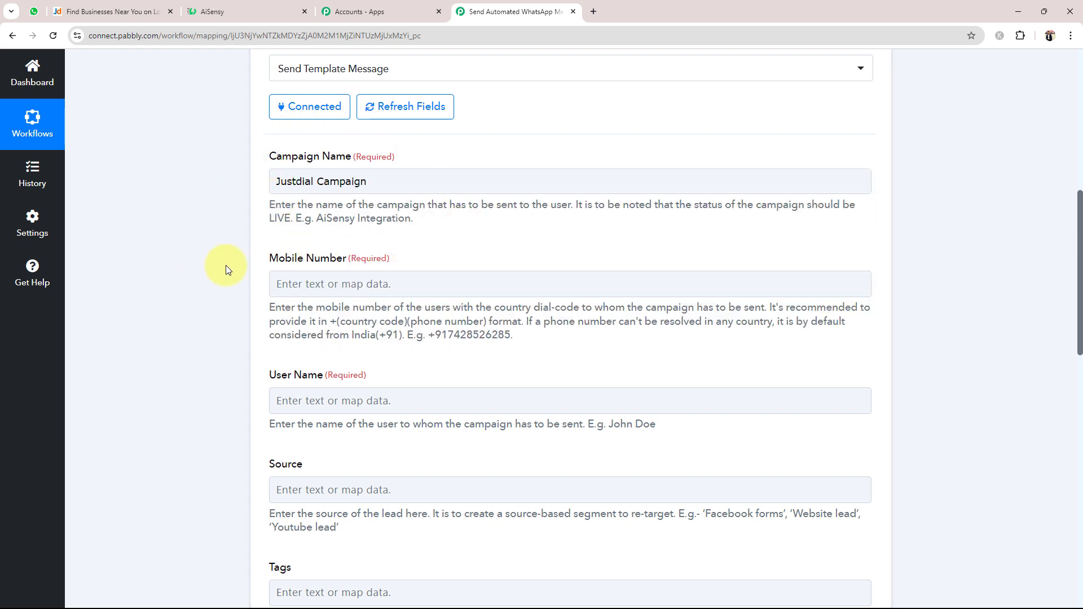
Map the action's Mobile Number to the Mobilenumber value from the Justdial New Leads trigger.
left_click_drag(271, 258, 397, 266)
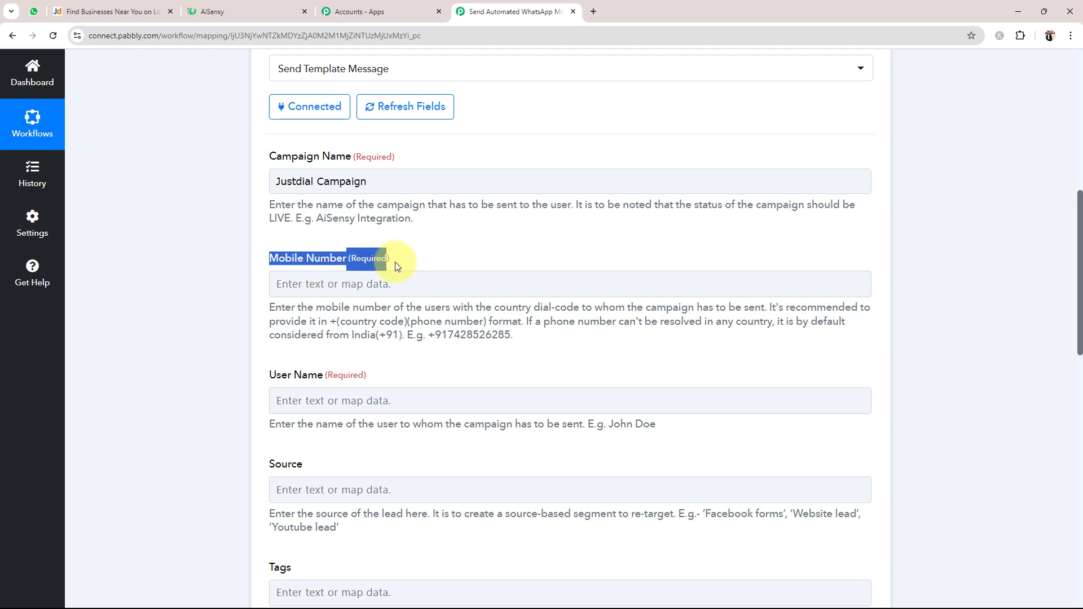
left_click(194, 315)
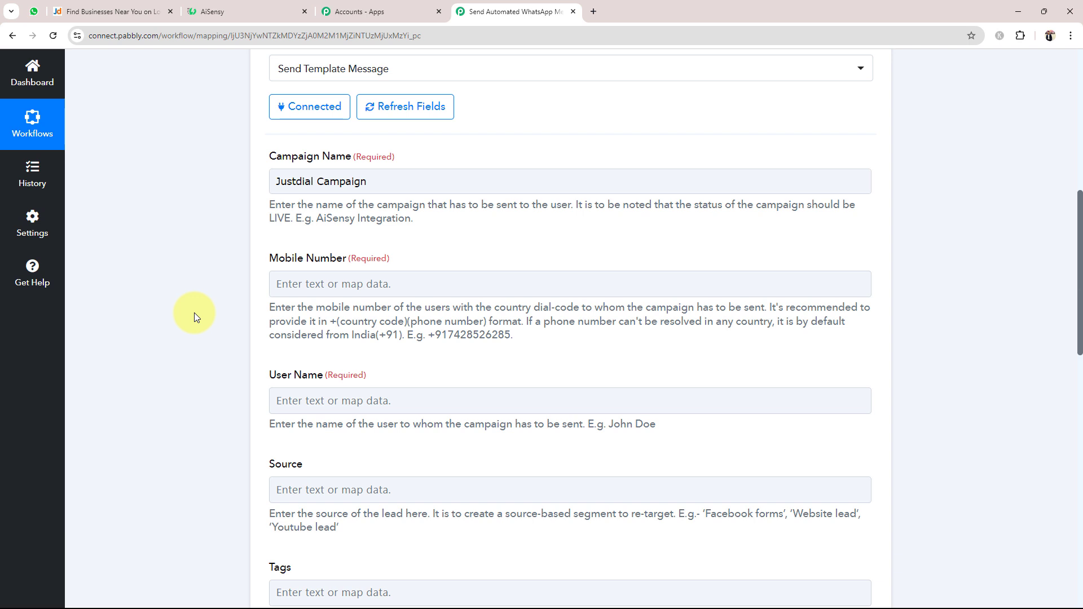
scroll(194, 313, "up", 8)
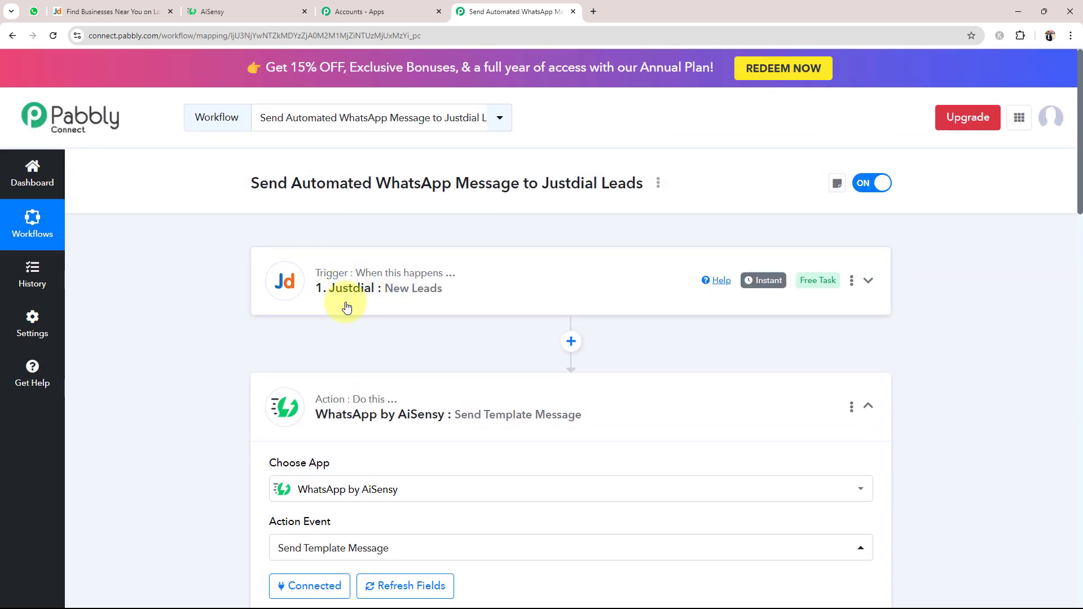
scroll(346, 307, "down", 8)
scroll(235, 336, "down", 3)
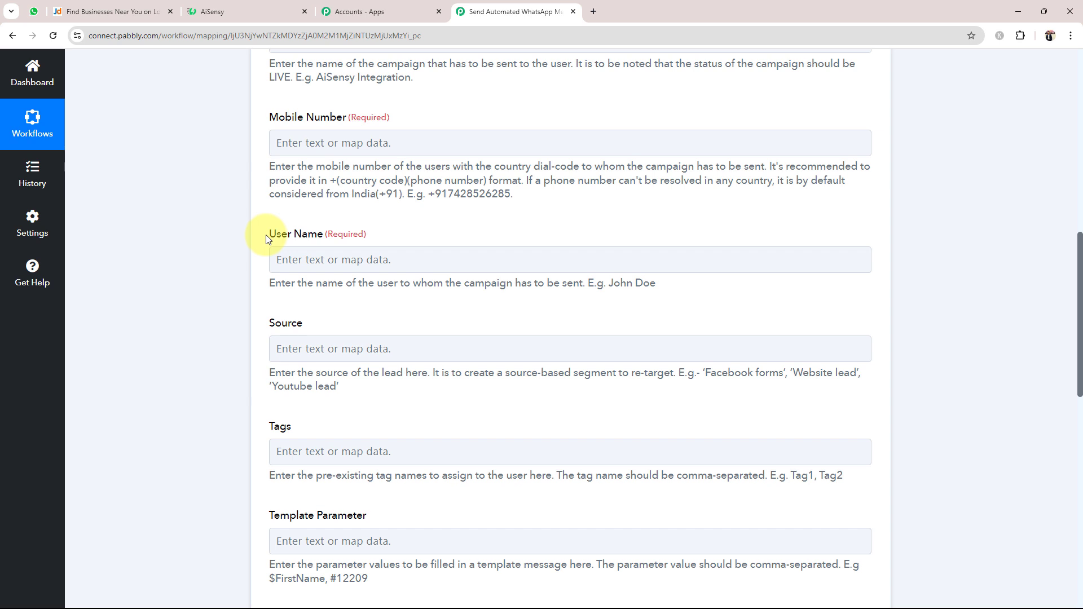
left_click(317, 144)
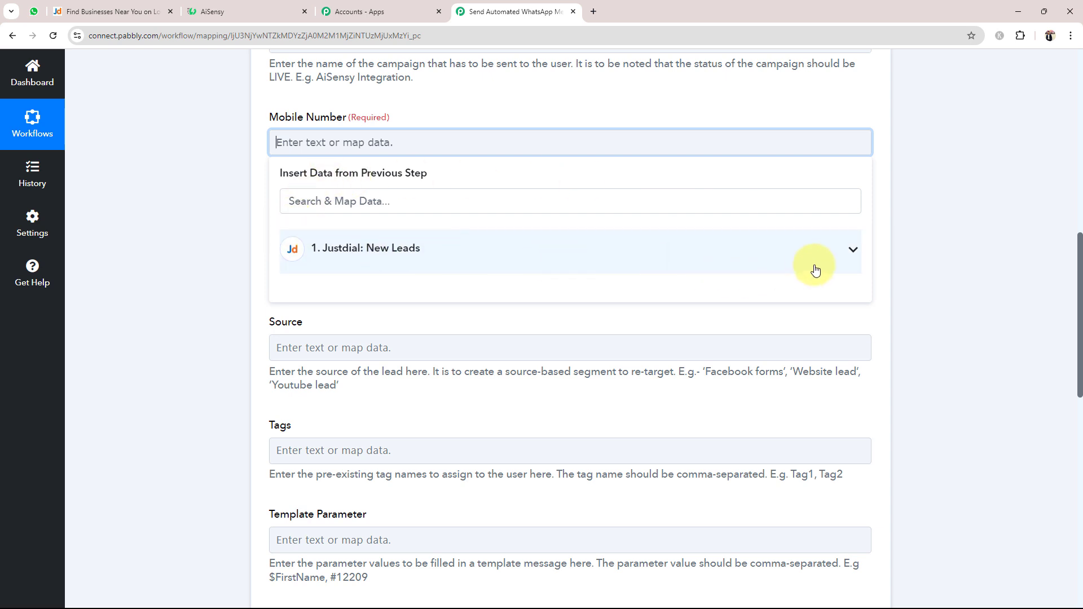
left_click(860, 248)
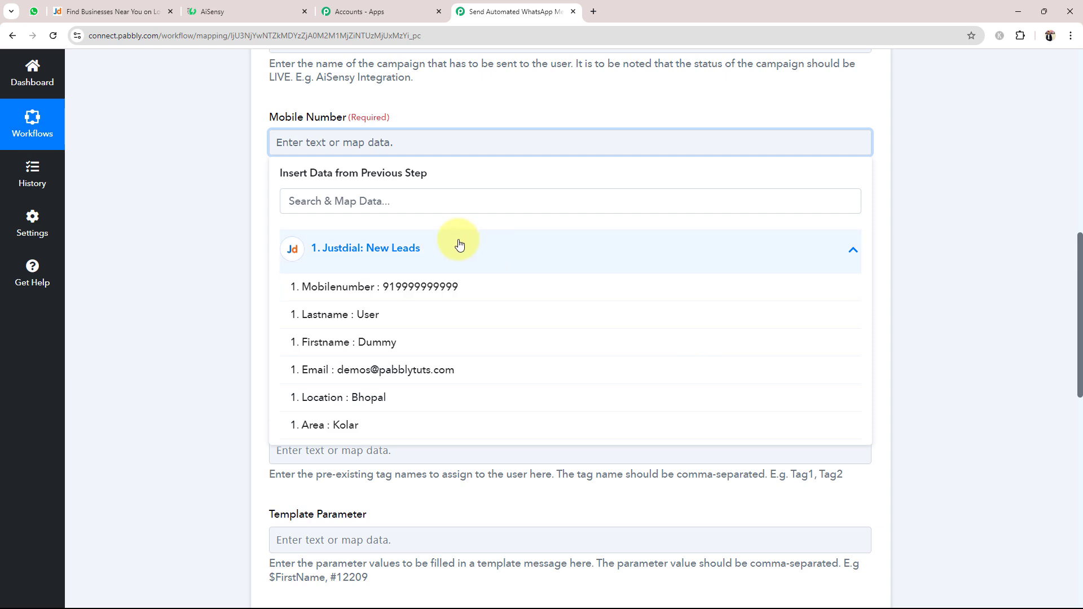
left_click(418, 289)
left_click(201, 169)
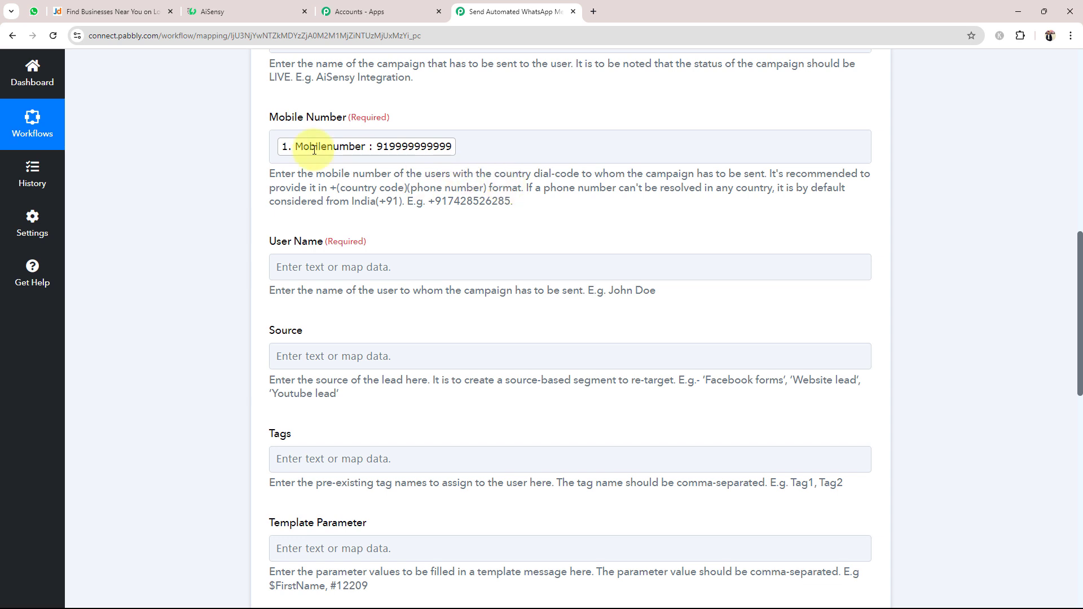
Add a "+" prefix directly before the mapped Mobilenumber value.
left_click(273, 147)
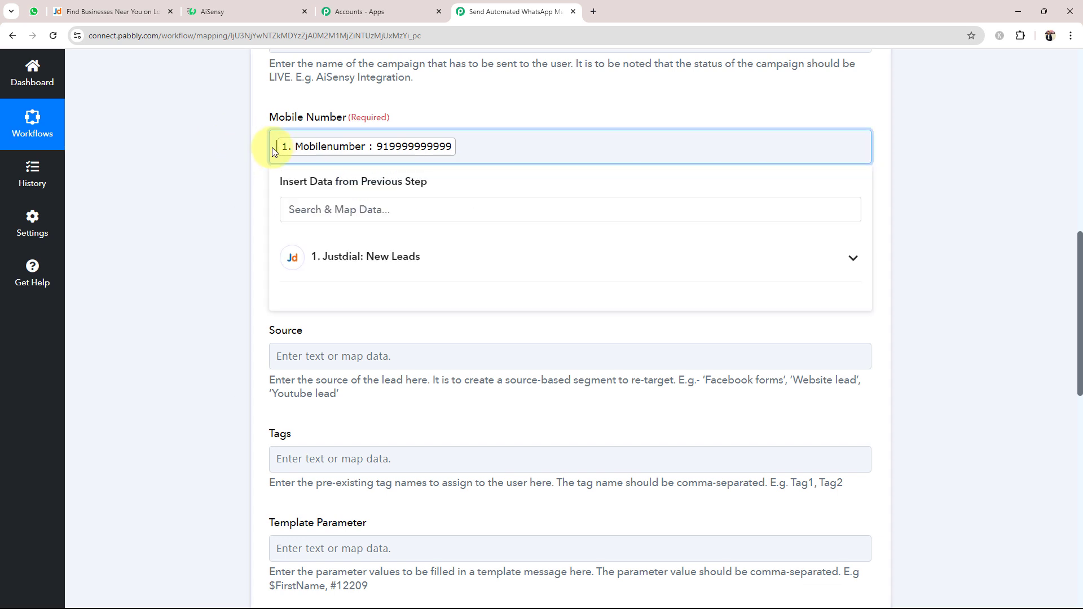
type("+")
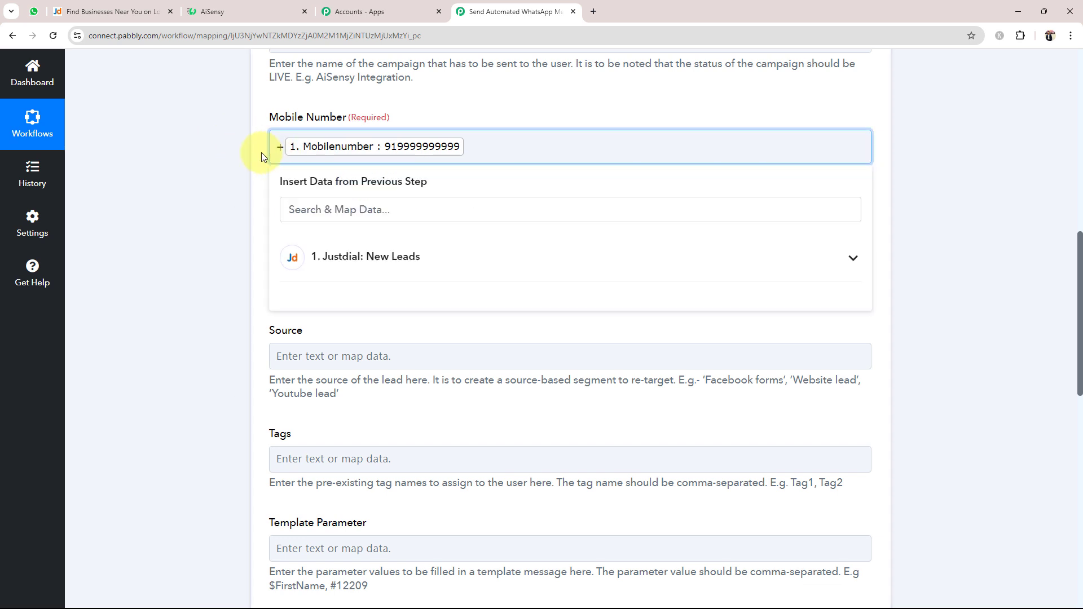
left_click(235, 188)
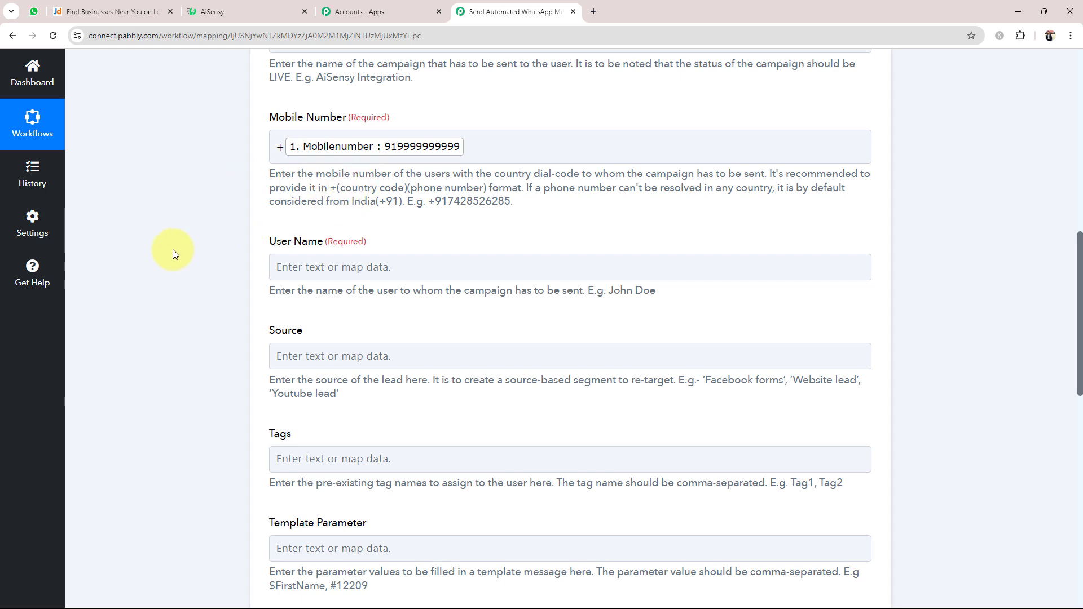
Map the User Name to the Firstname followed by the Lastname from the Justdial New Leads trigger.
scroll(172, 249, "down", 2)
left_click(346, 151)
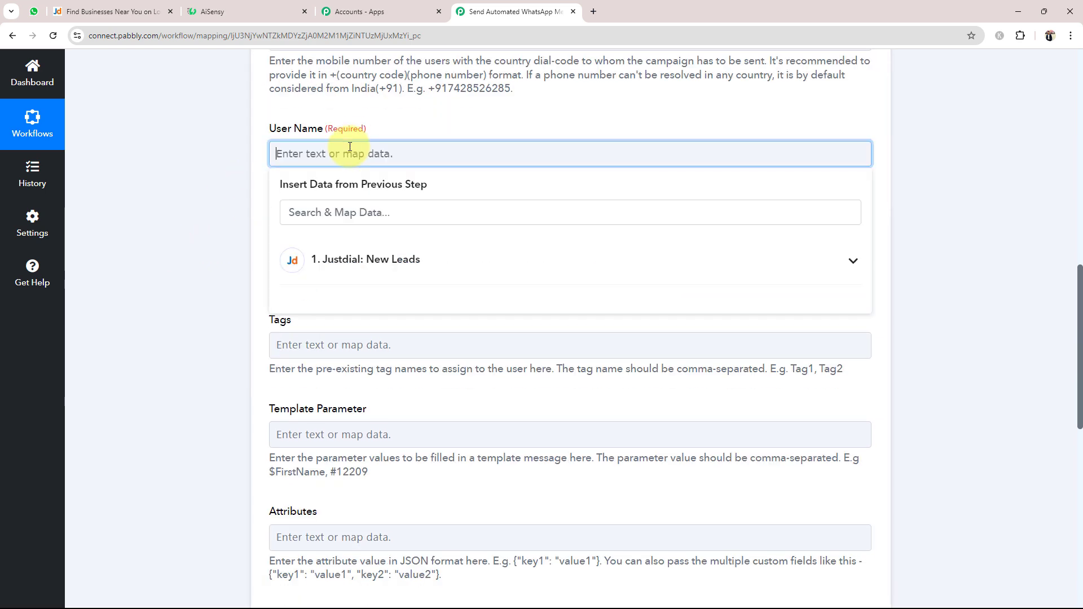
left_click(379, 259)
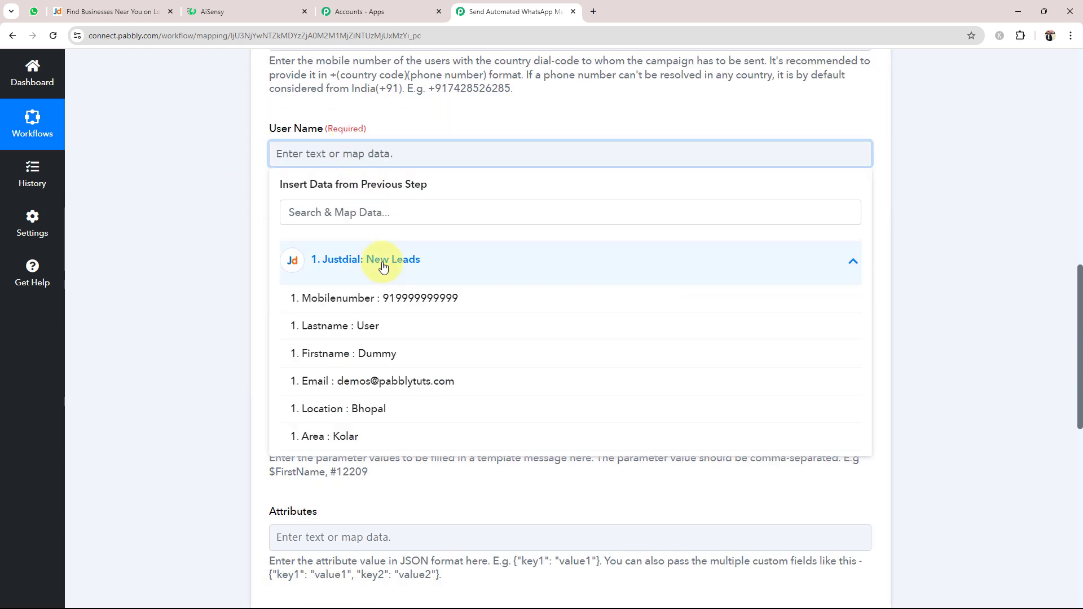
left_click(343, 353)
left_click(344, 345)
left_click(215, 283)
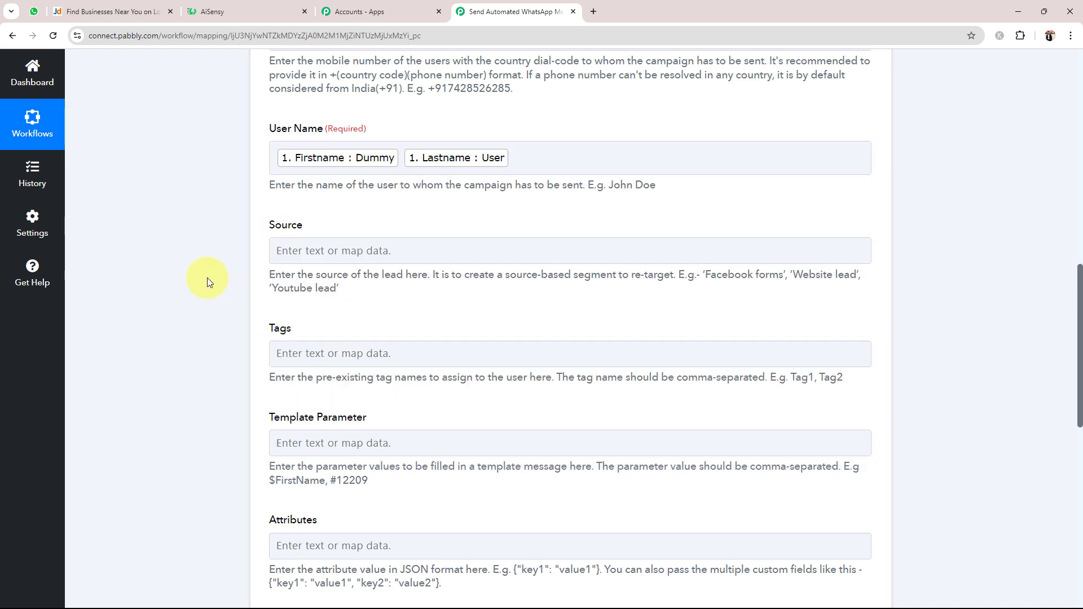
Find the Template Parameter setting, then check in AiSensy which placeholder the Justdial Campaign message uses.
scroll(207, 277, "down", 2)
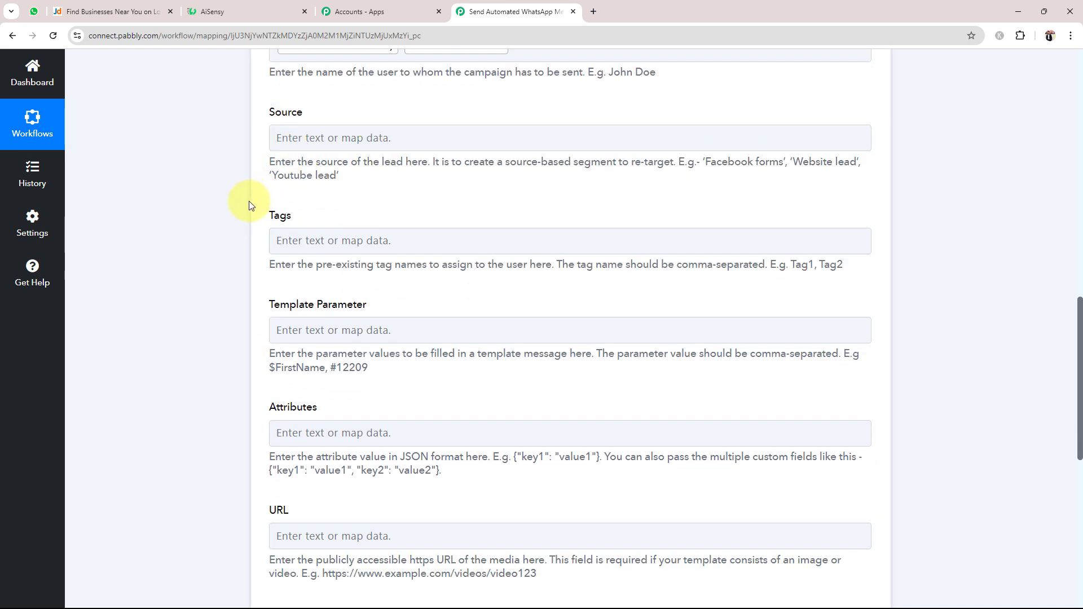
scroll(144, 276, "down", 3)
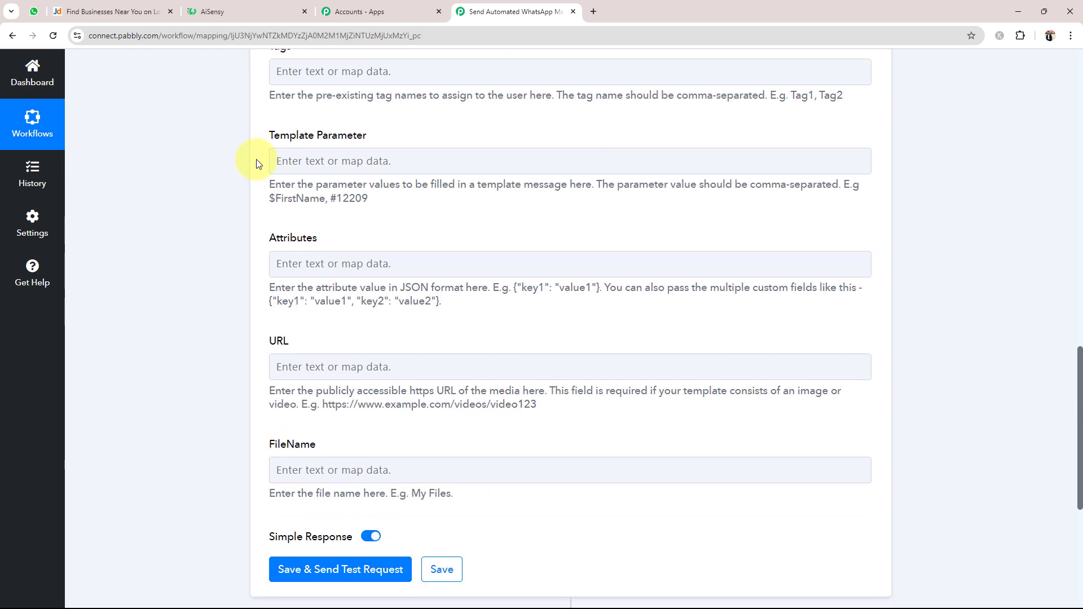
left_click_drag(274, 135, 366, 136)
left_click(216, 174)
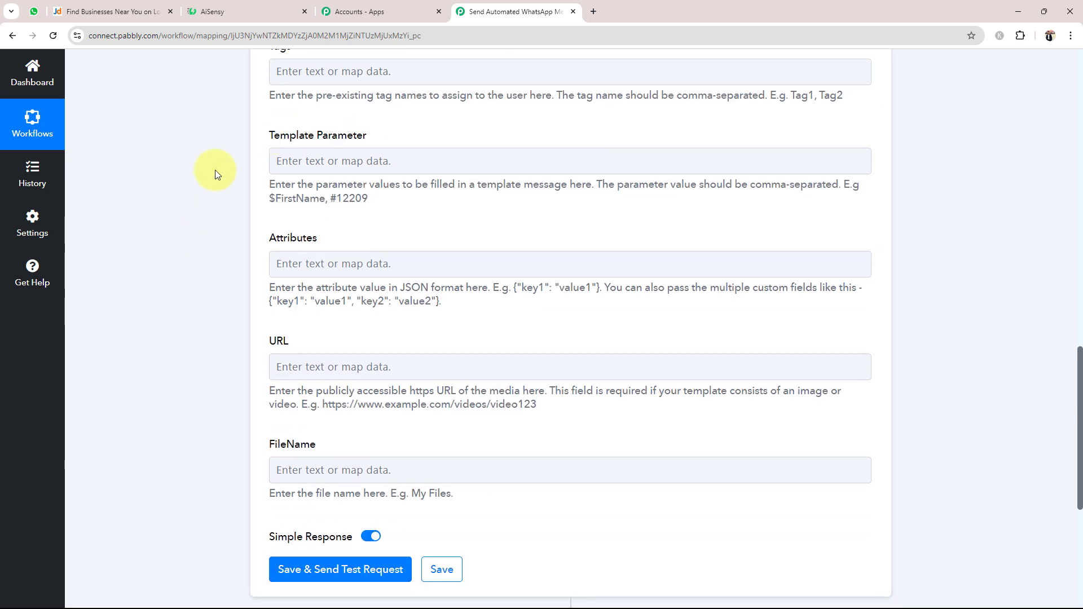
left_click(254, 8)
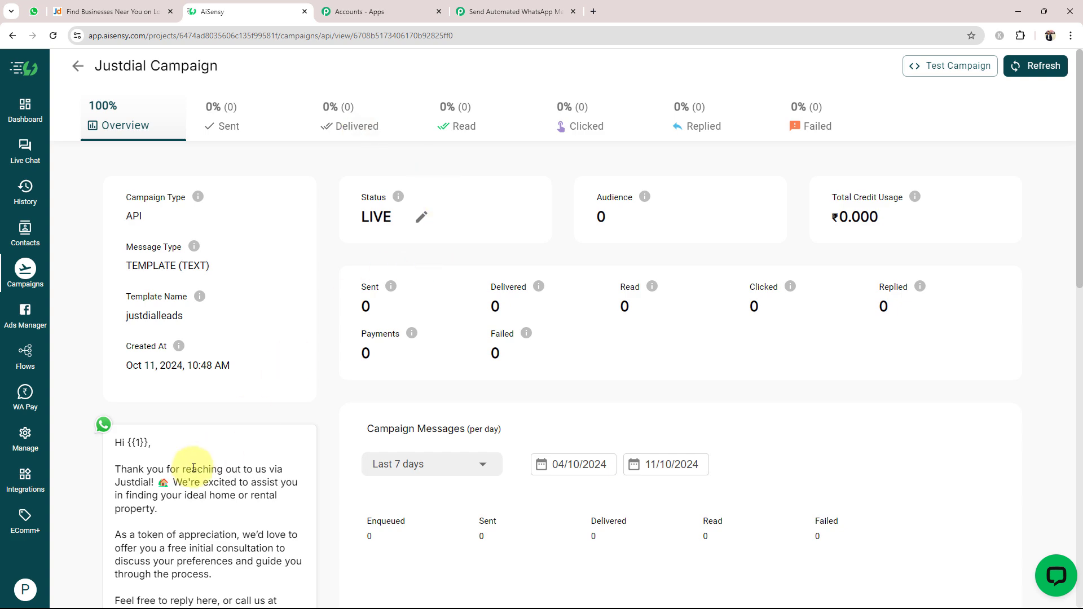
scroll(180, 446, "down", 4)
left_click_drag(128, 218, 148, 217)
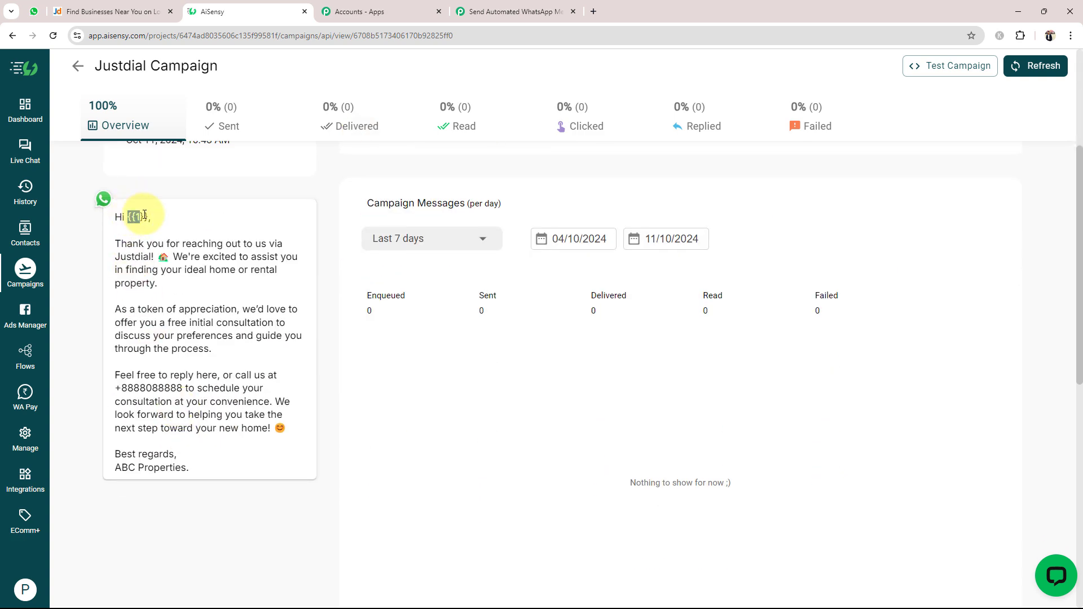
In Pabbly Connect, map the Template Parameter to the Firstname followed by the Lastname from the Justdial New Leads trigger.
left_click(536, 10)
left_click(313, 161)
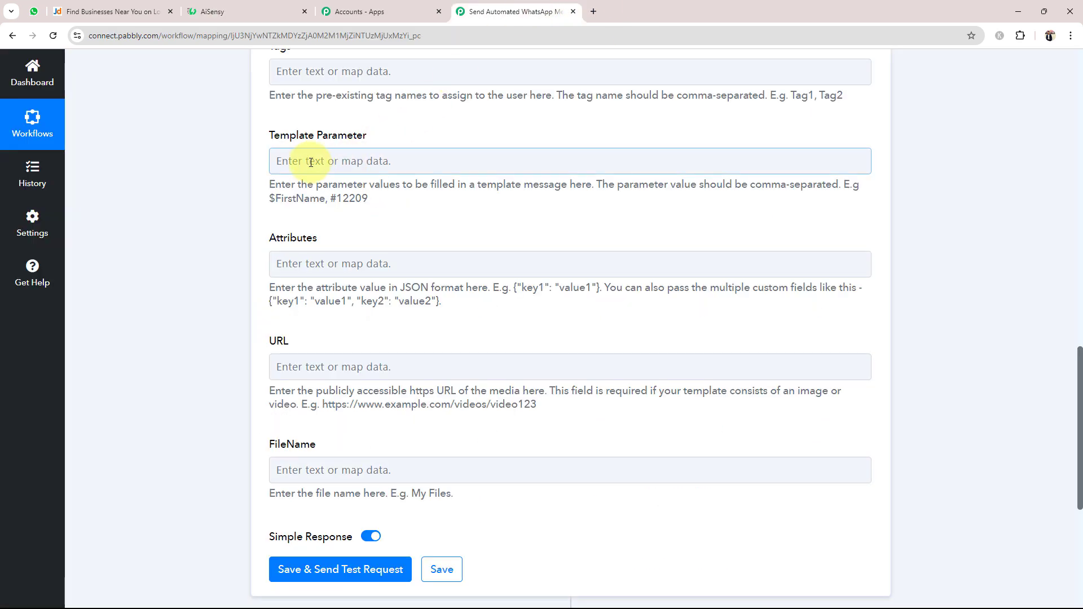
left_click(274, 160)
left_click(248, 12)
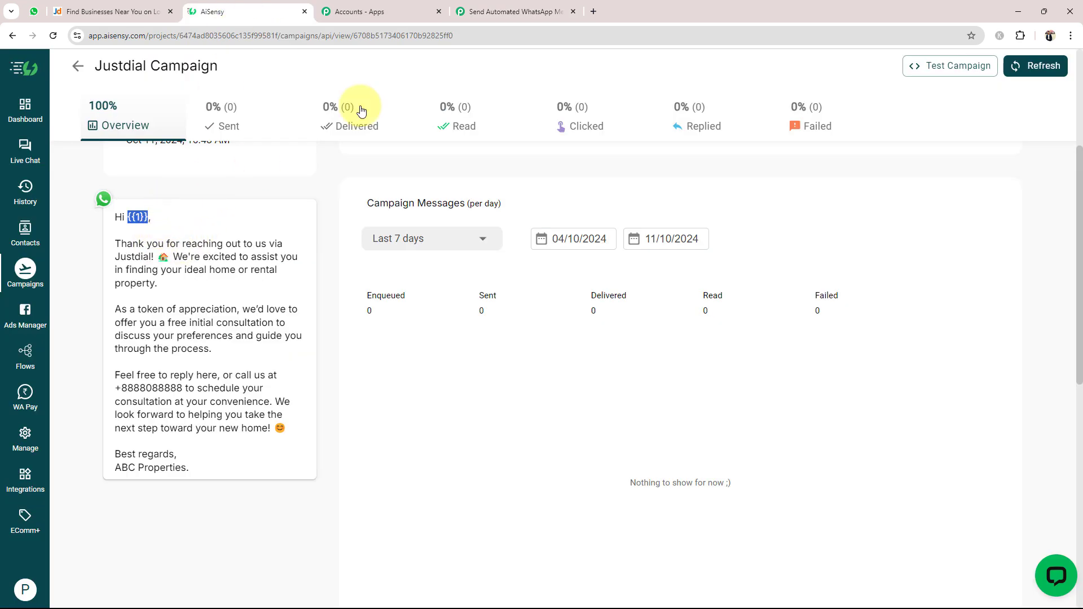
left_click(533, 10)
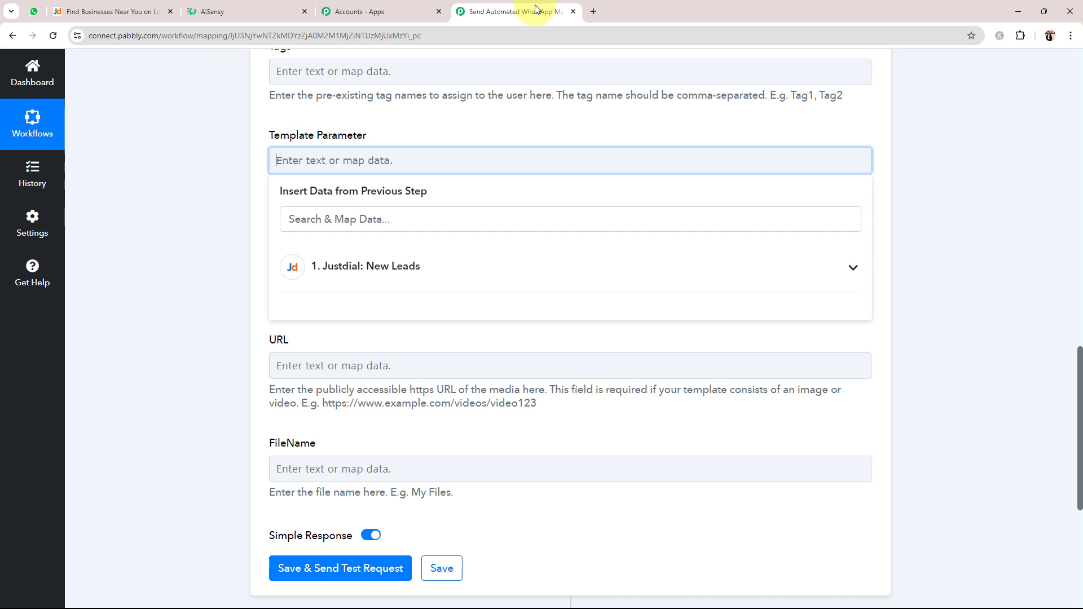
left_click(333, 265)
left_click(346, 369)
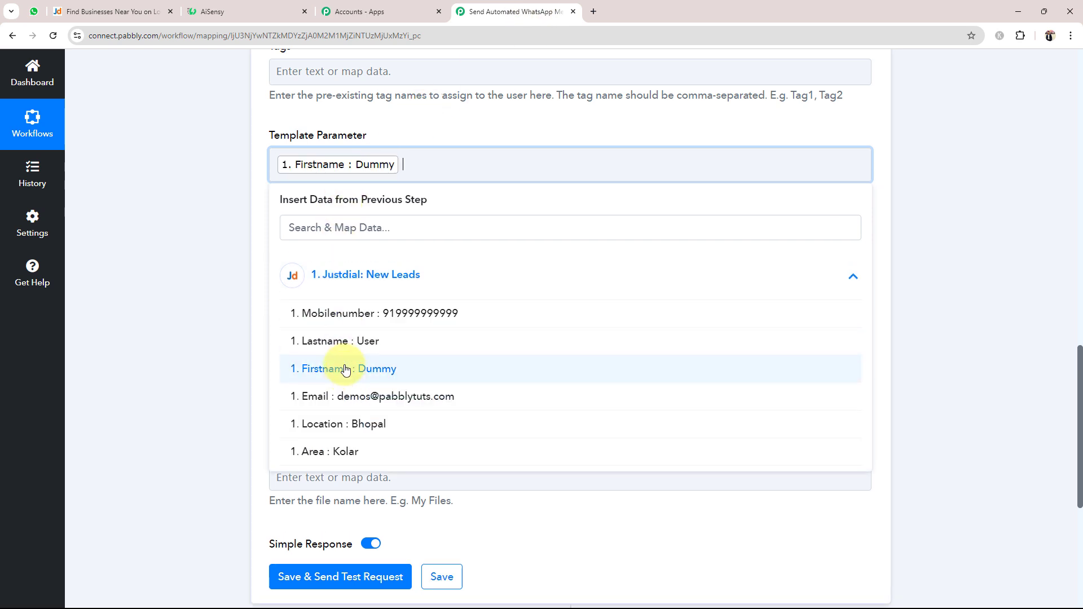
left_click(334, 334)
left_click(215, 285)
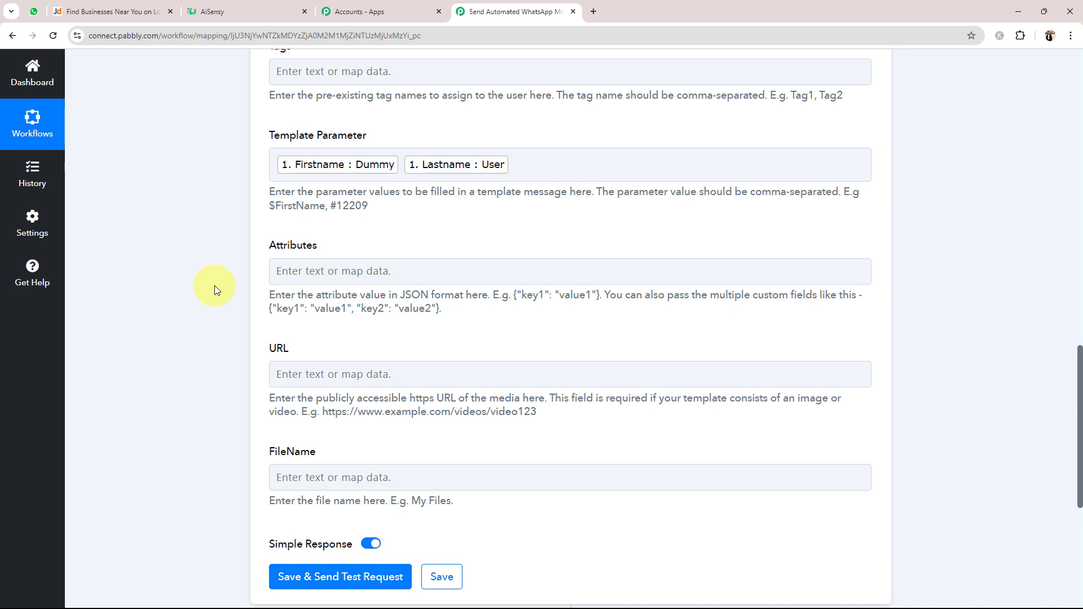
Save the AiSensy action with a test request and check the Submitted Message Id in the response.
scroll(214, 287, "down", 2)
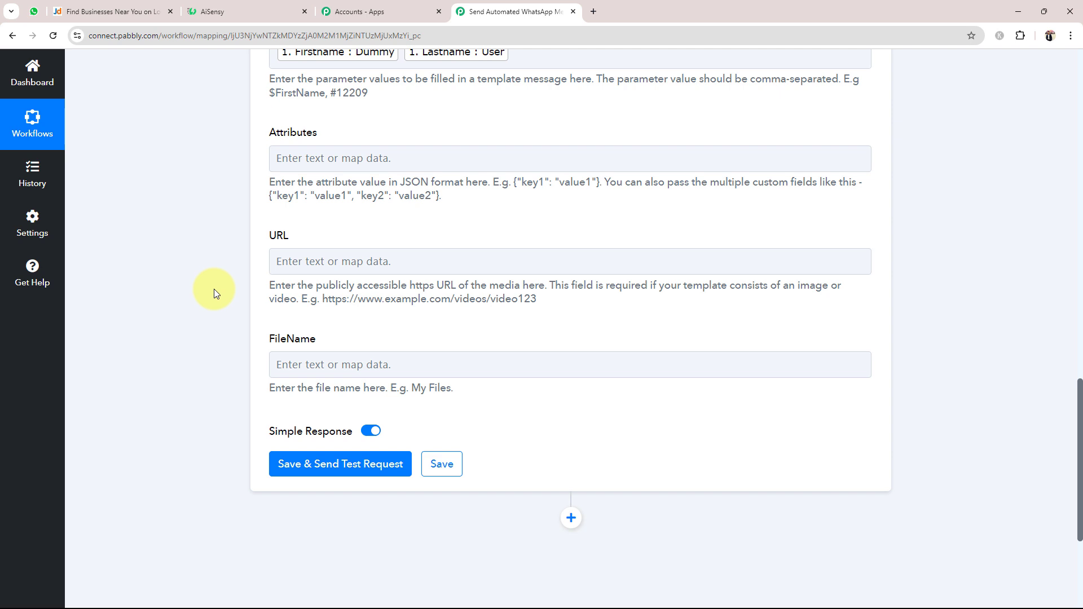
scroll(215, 294, "down", 4)
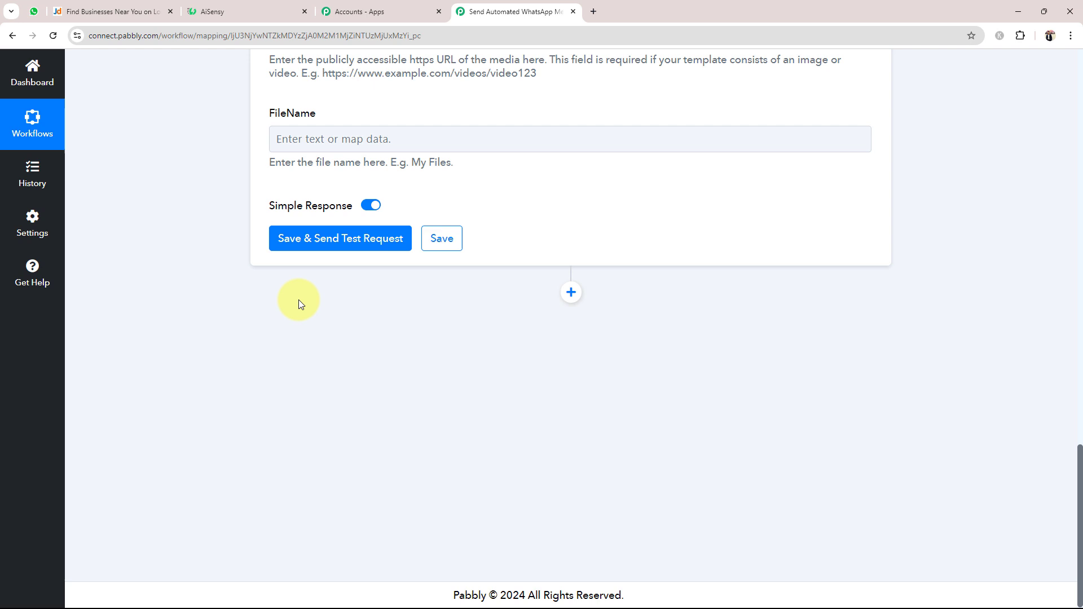
left_click(305, 246)
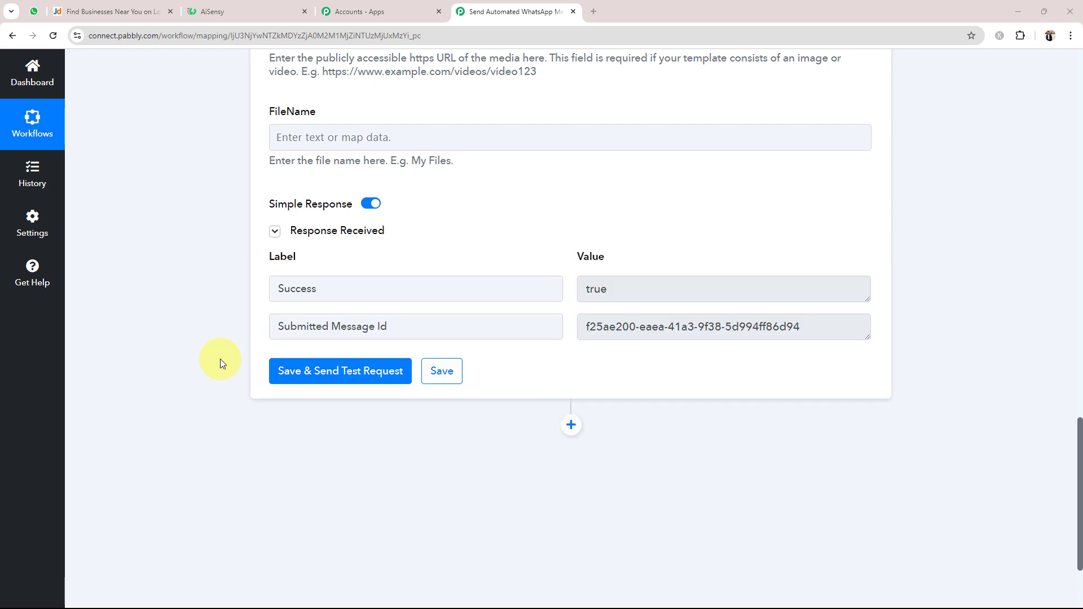
left_click(800, 334)
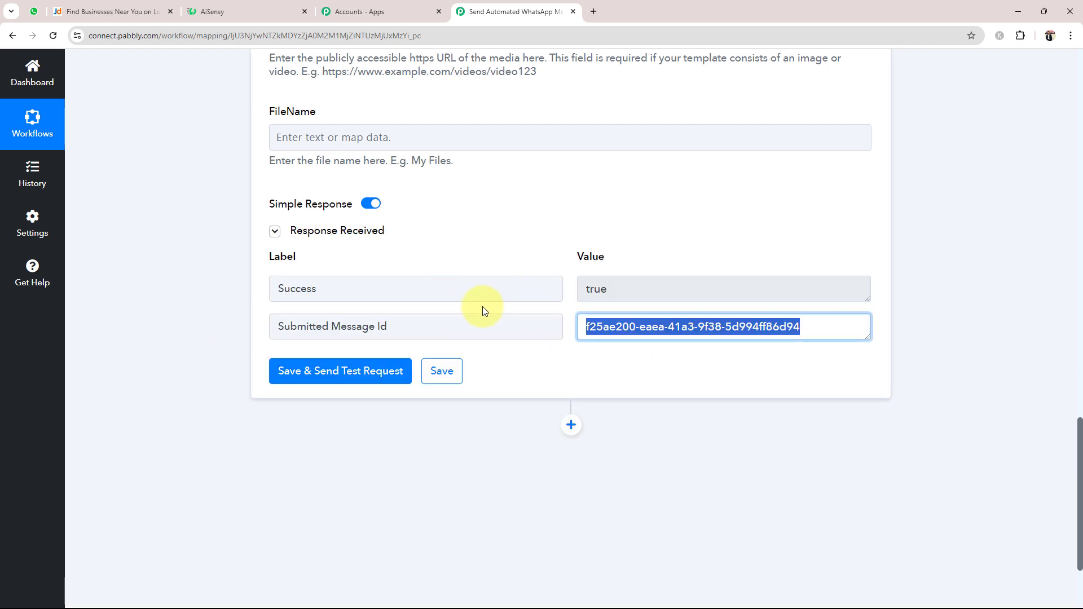
scroll(132, 345, "up", 3)
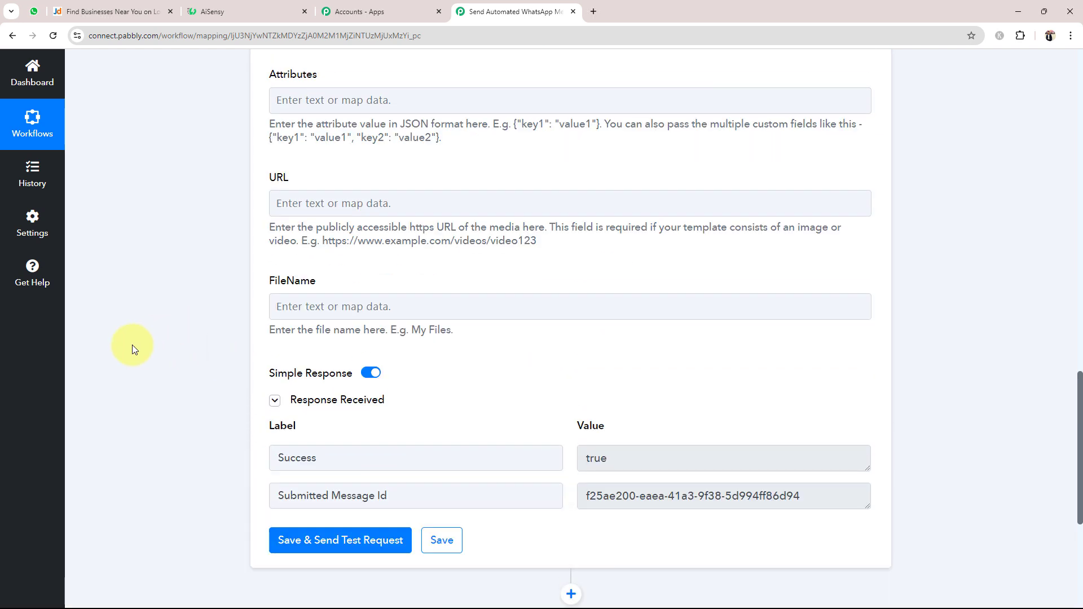
Switch to WhatsApp Web and read the newest message in the AiSensy chat.
left_click(35, 12)
left_click(359, 198)
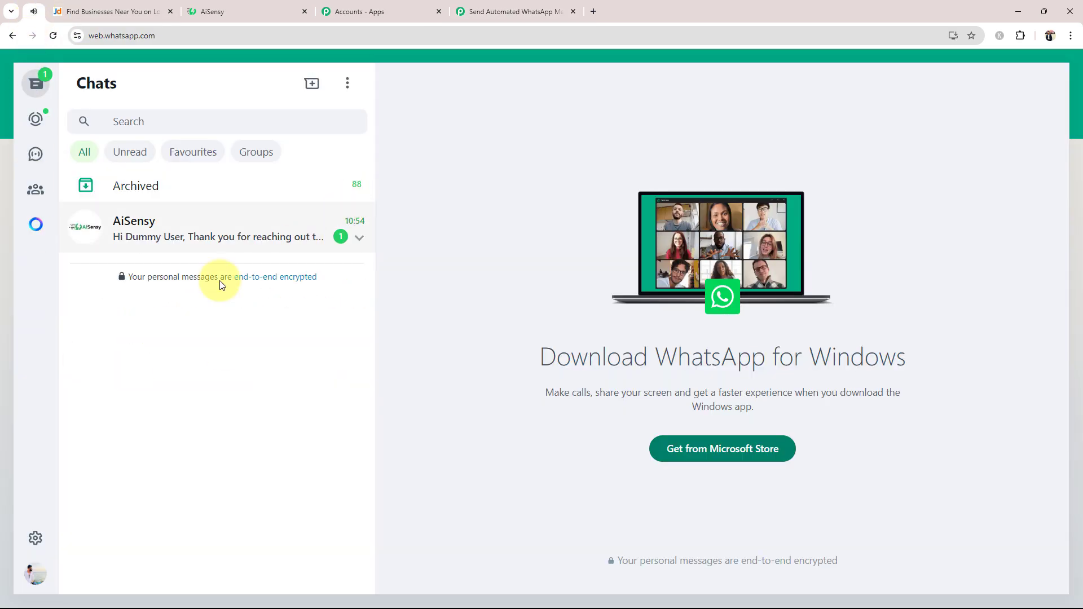
left_click(236, 232)
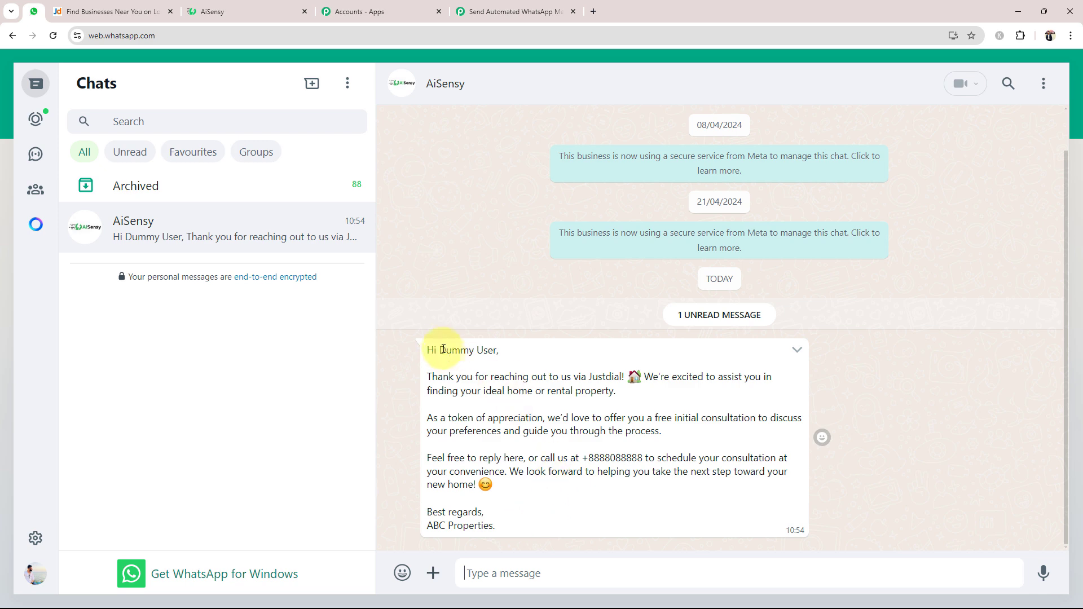
left_click_drag(427, 348, 496, 527)
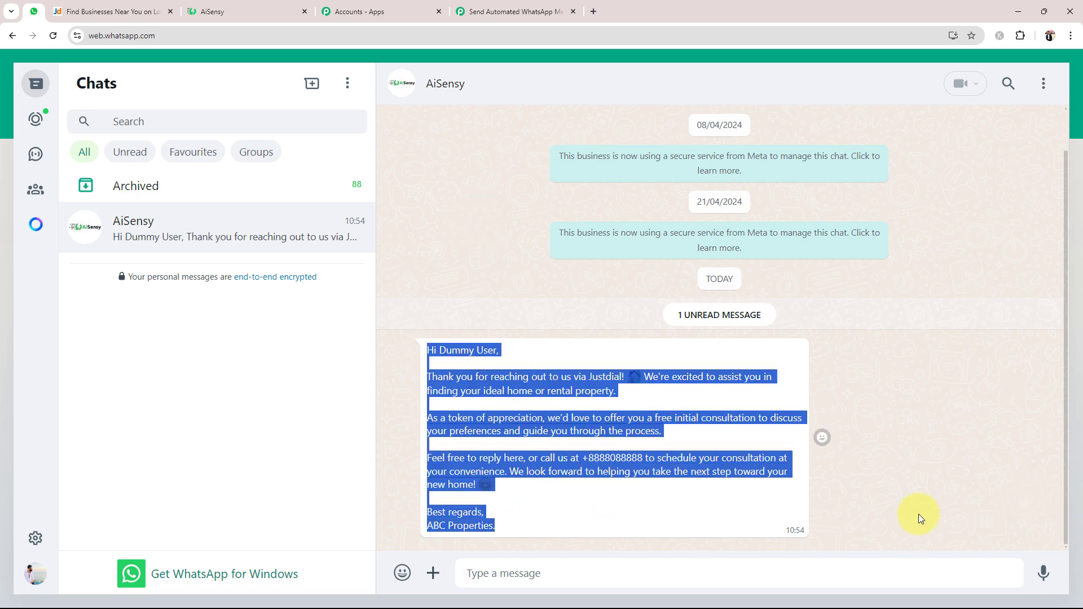
left_click(709, 510)
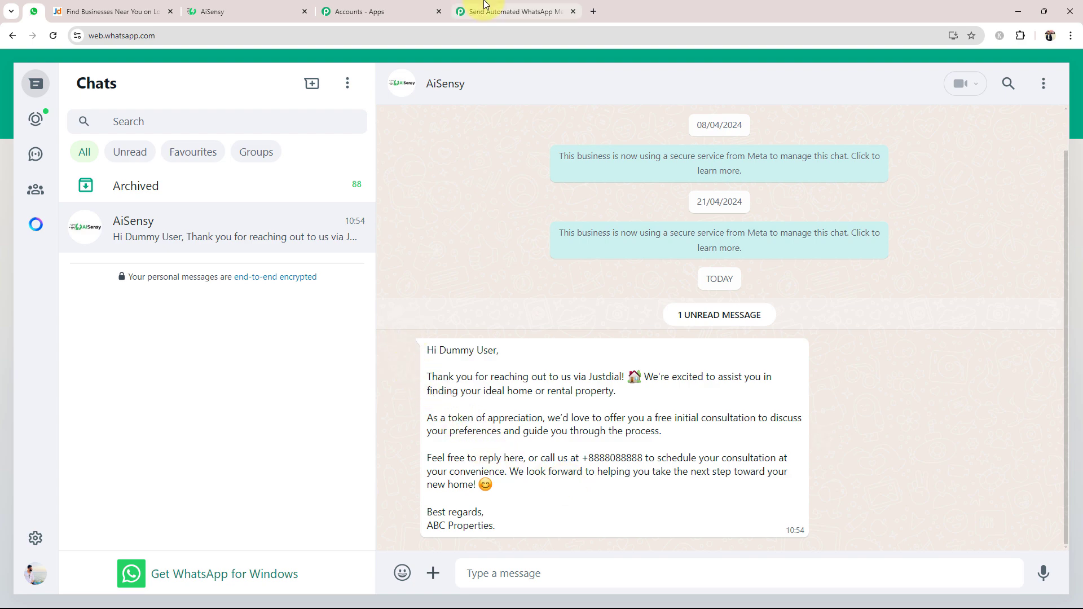
Return to the Pabbly Connect workflow and collapse the AiSensy action to review the whole trigger-and-action sequence.
left_click(497, 12)
left_click_drag(1081, 448, 1070, 184)
left_click(528, 234)
scroll(173, 304, "up", 4)
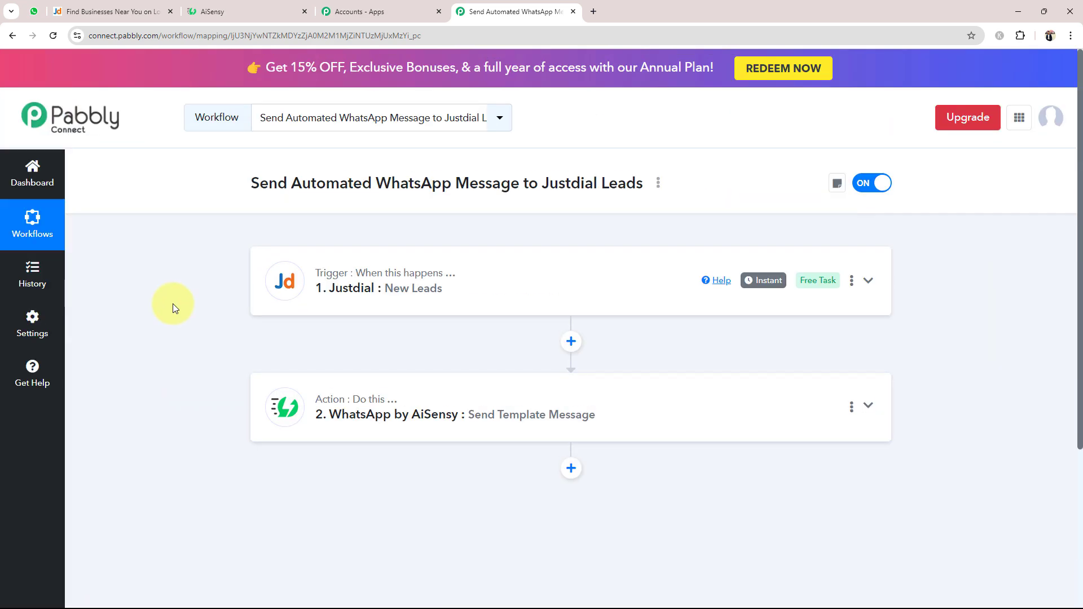